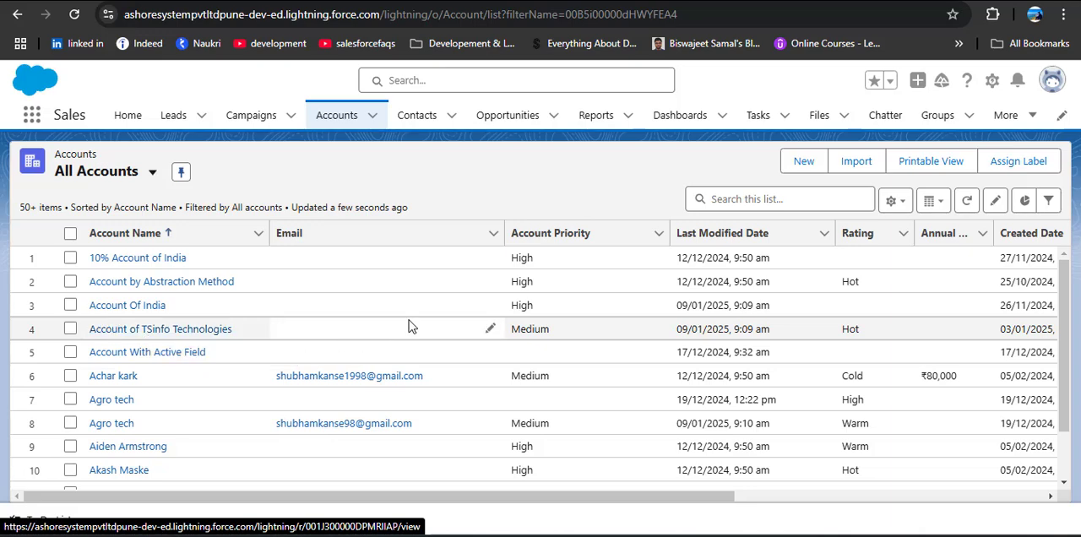
# Open the Account of TSinfo Technologies record, set its Account Priority to High and save it
pyautogui.click(165, 330)
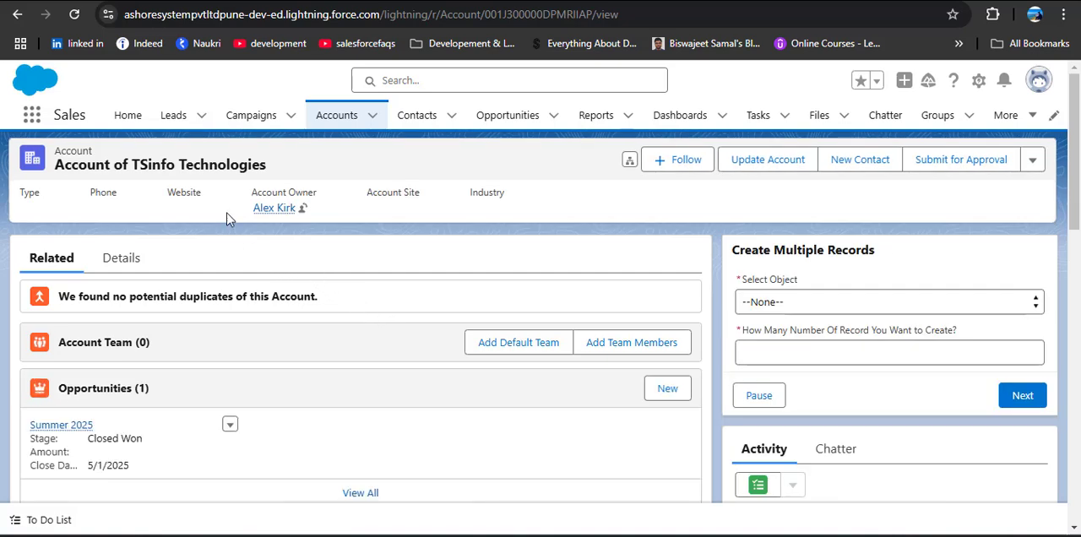
pyautogui.click(121, 258)
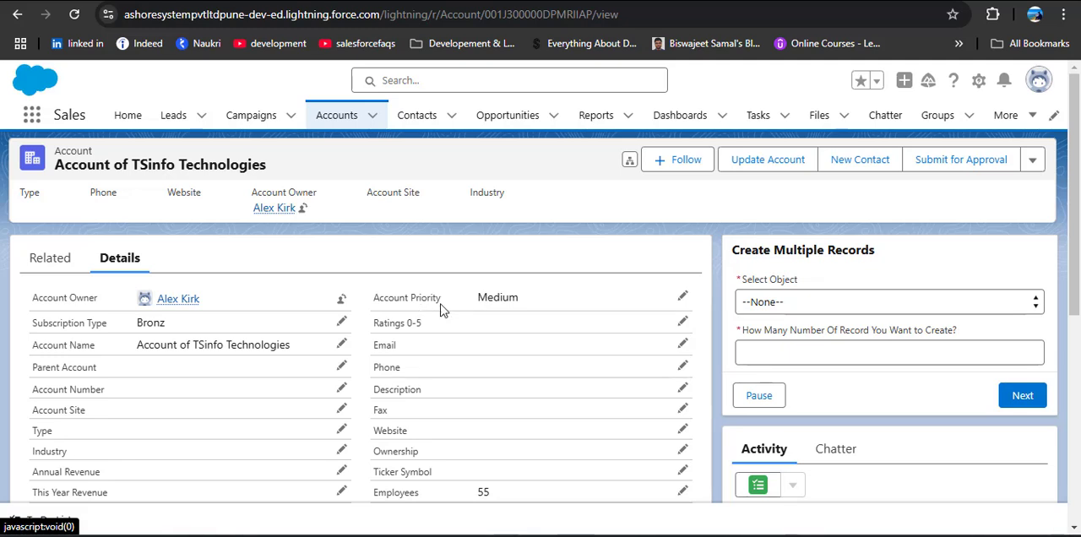
pyautogui.click(682, 295)
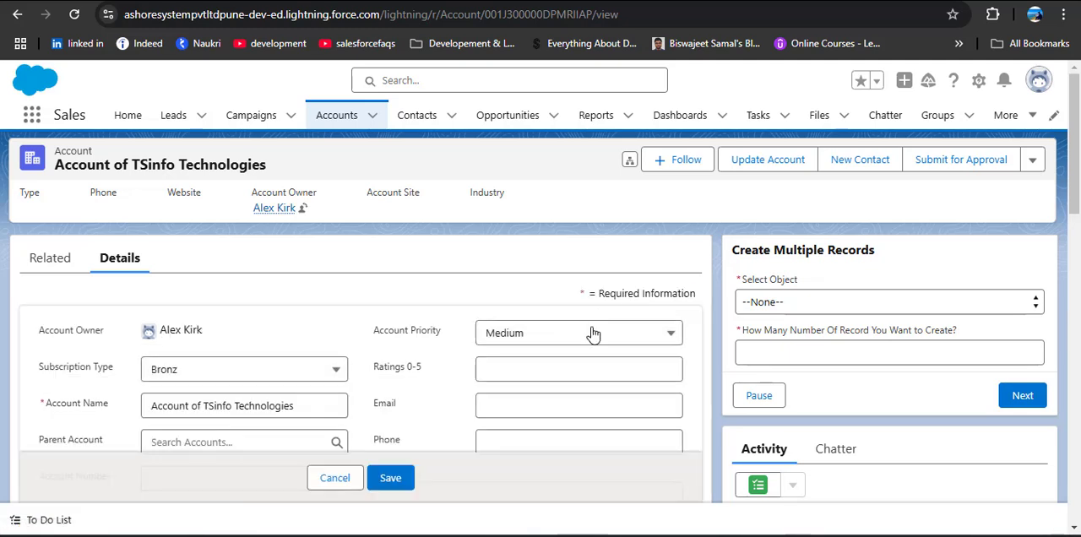
pyautogui.click(591, 332)
pyautogui.click(545, 449)
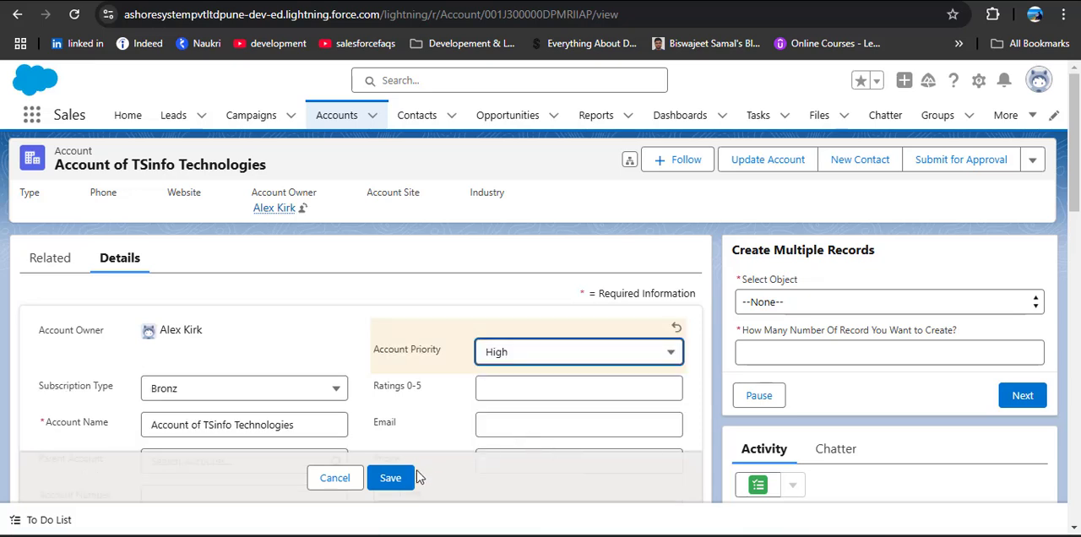
pyautogui.click(395, 478)
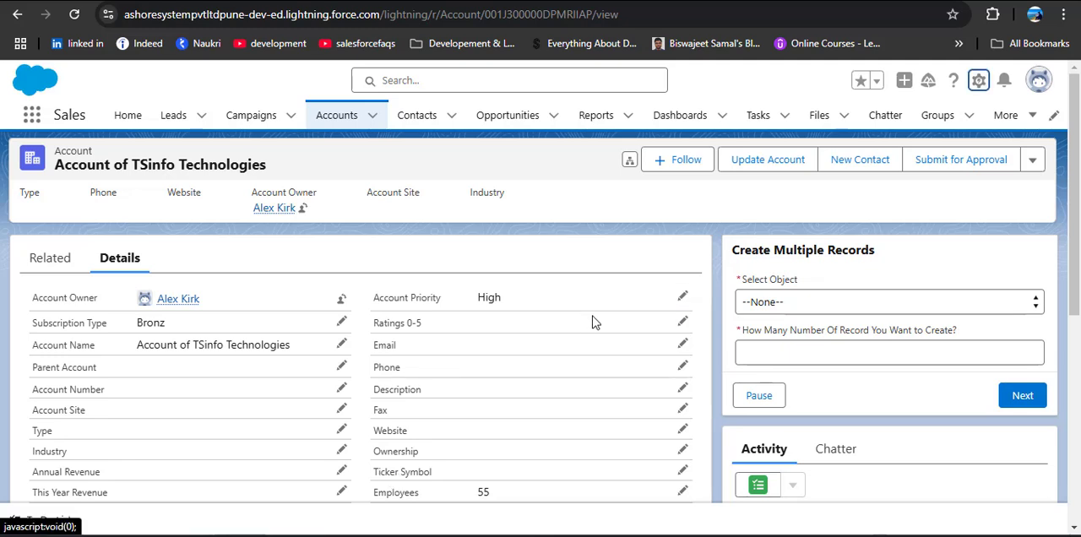
# Open Setup and find the Flows page under Process Automation
pyautogui.click(978, 80)
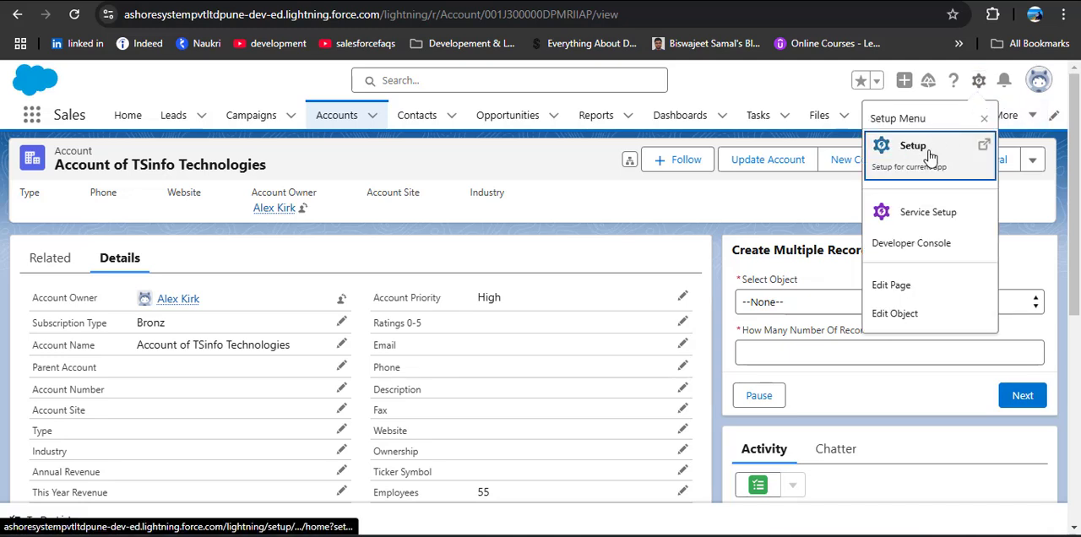
pyautogui.click(927, 152)
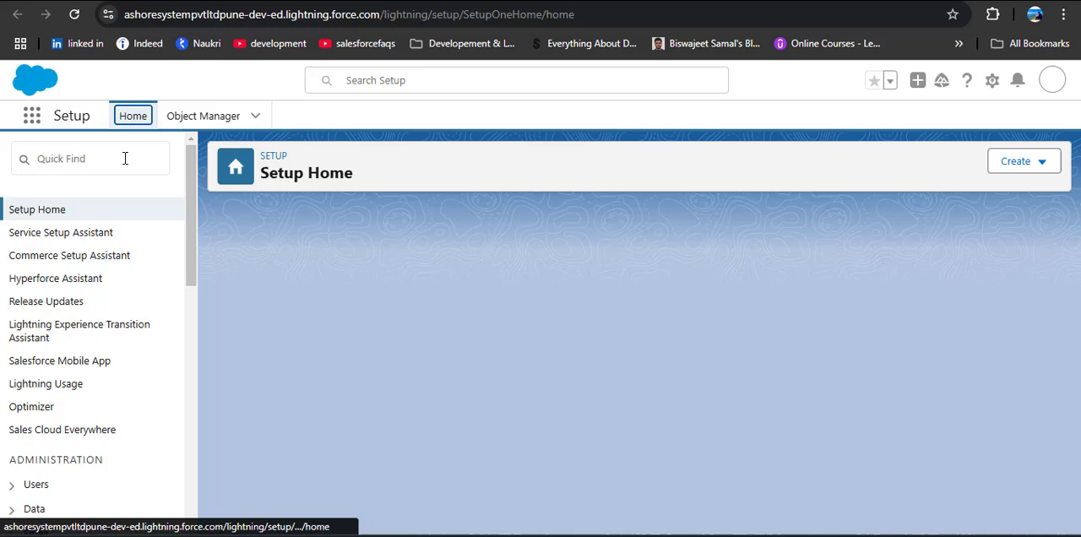
pyautogui.click(124, 157)
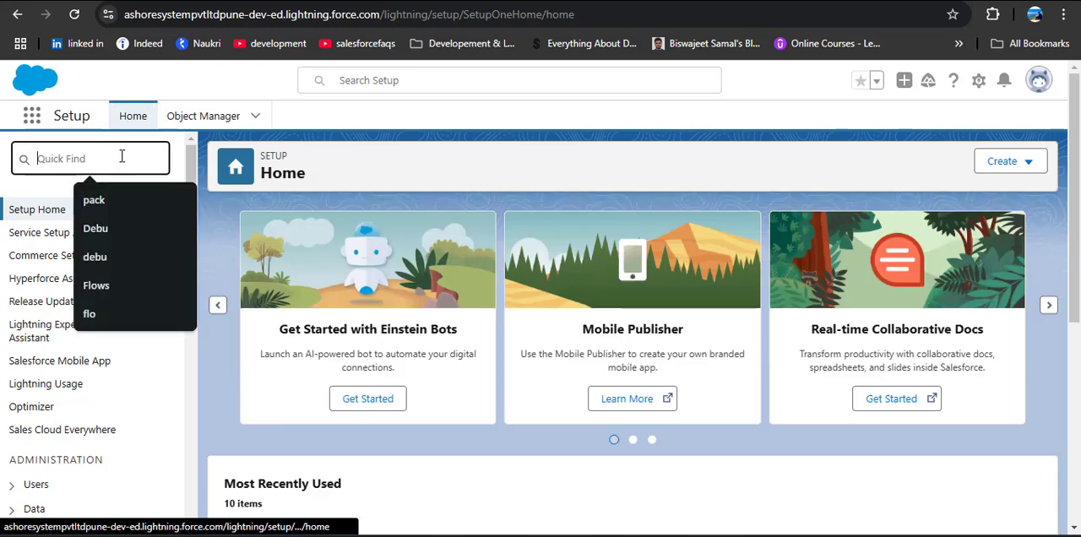
pyautogui.write('Fl')
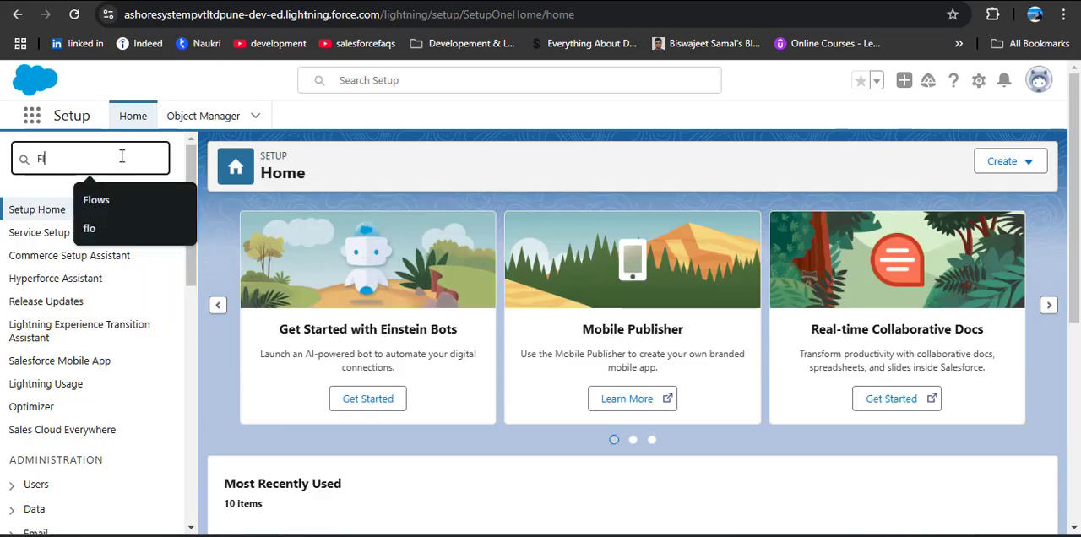
pyautogui.write('ows')
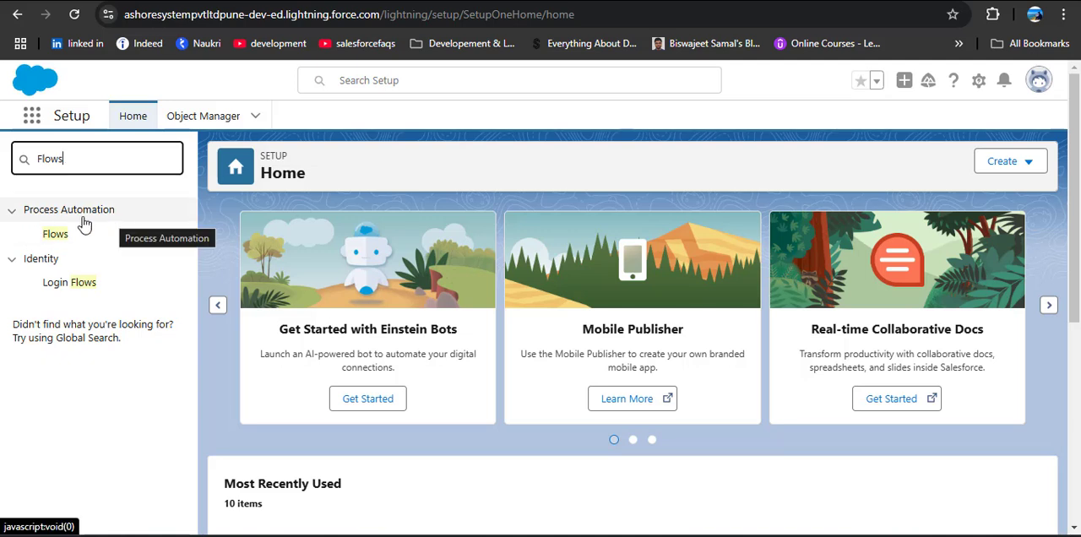
pyautogui.click(52, 236)
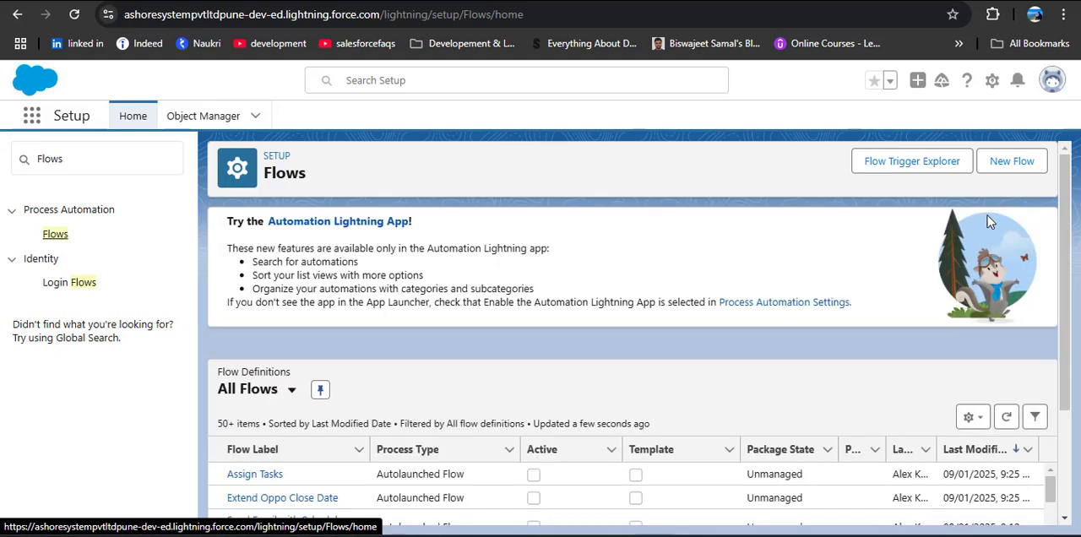
# Create a new Record-Triggered Flow from scratch
pyautogui.click(1018, 163)
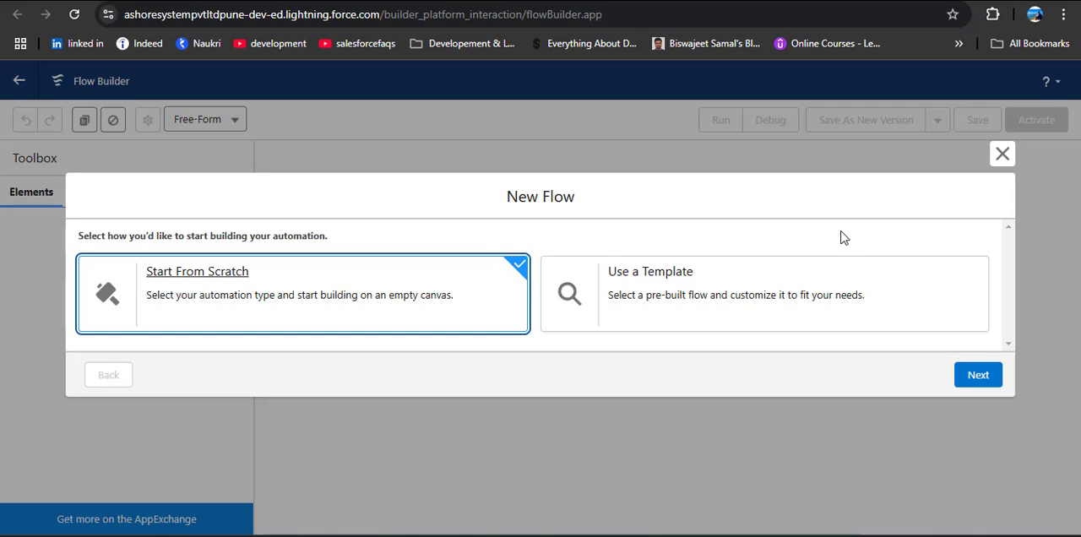
pyautogui.click(977, 375)
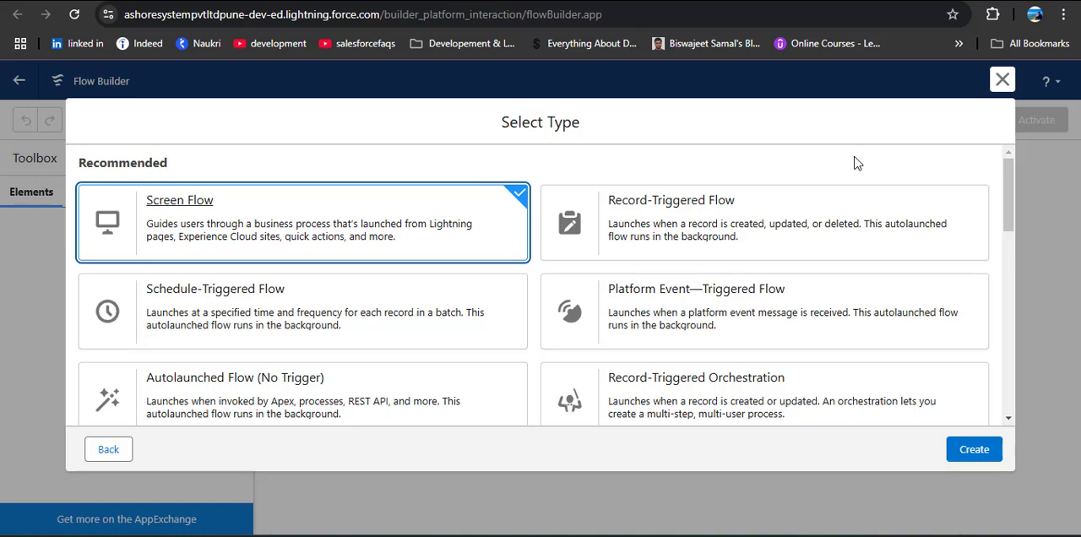
pyautogui.click(688, 228)
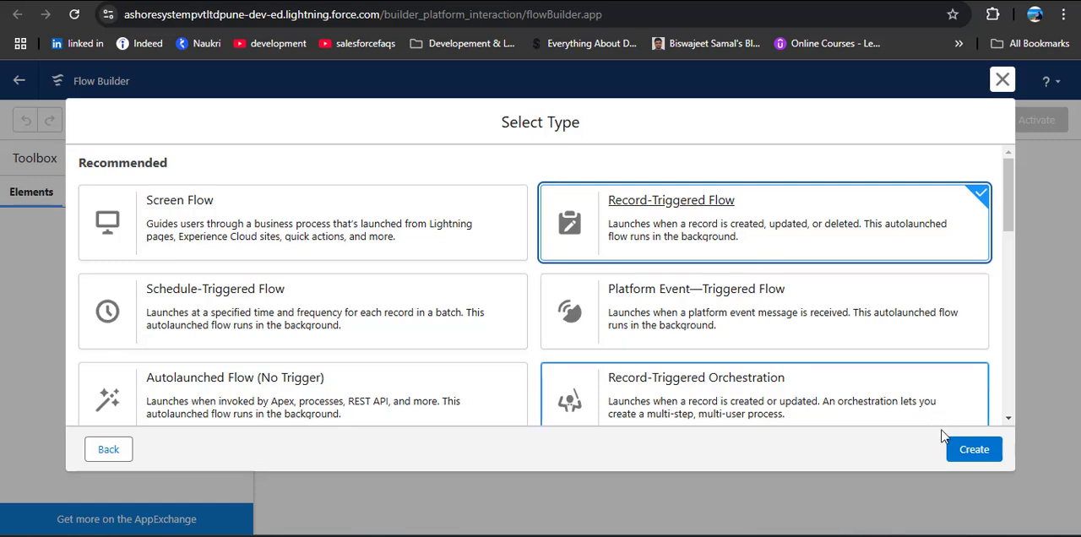
pyautogui.click(965, 449)
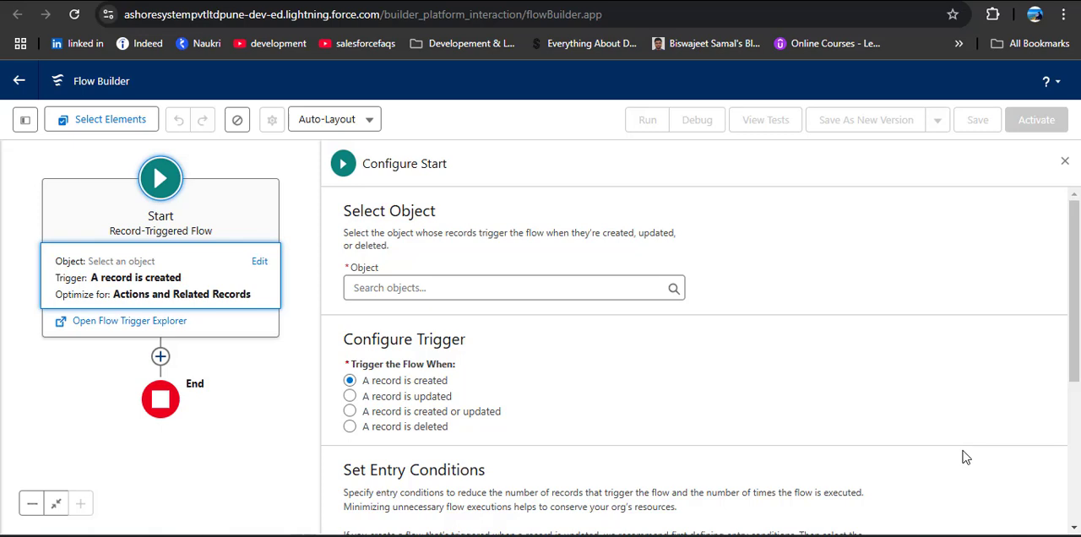
# Set the flow's triggering object to Account and trigger it when a record is created or updated
pyautogui.click(606, 287)
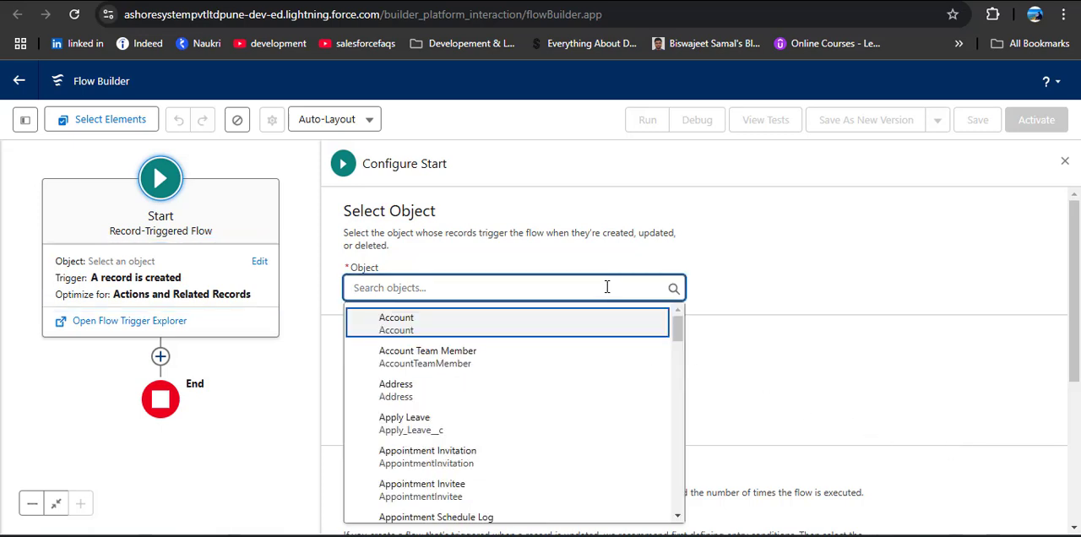
pyautogui.click(580, 325)
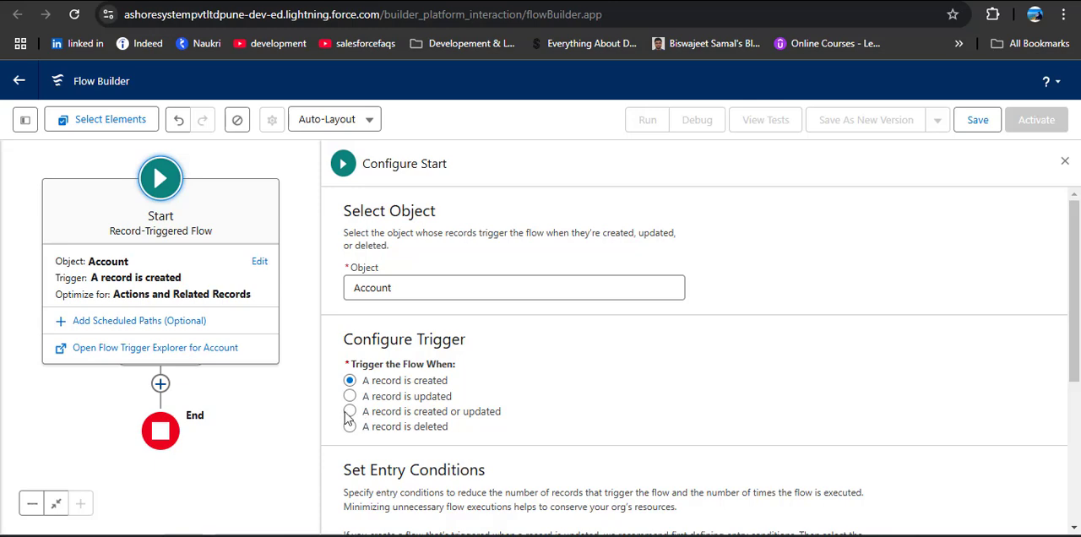
pyautogui.click(426, 411)
# Require all entry conditions to be met and add the condition Account_Priority__c Equals High
pyautogui.scroll(-3, 633, 348)
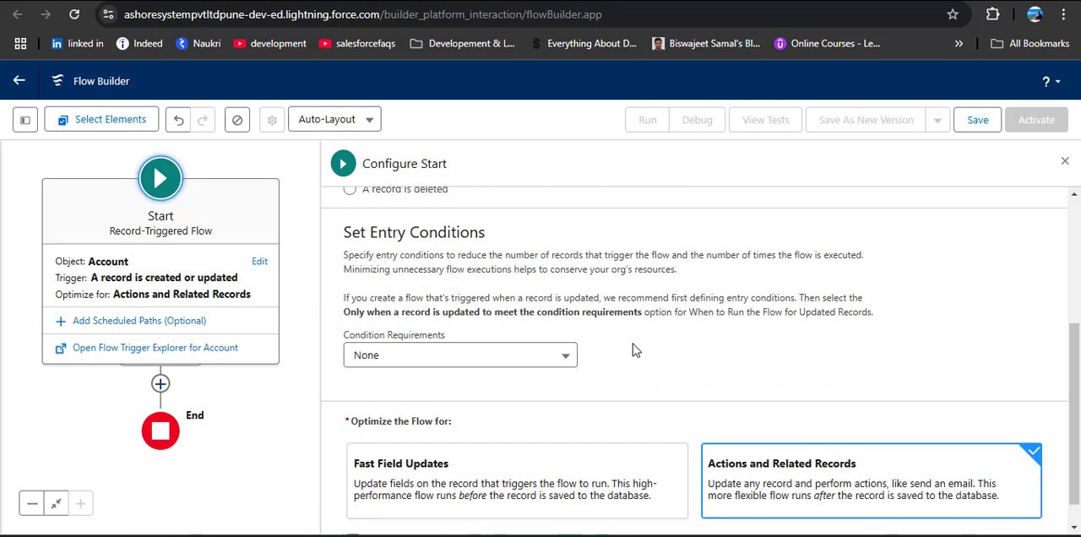
pyautogui.click(458, 355)
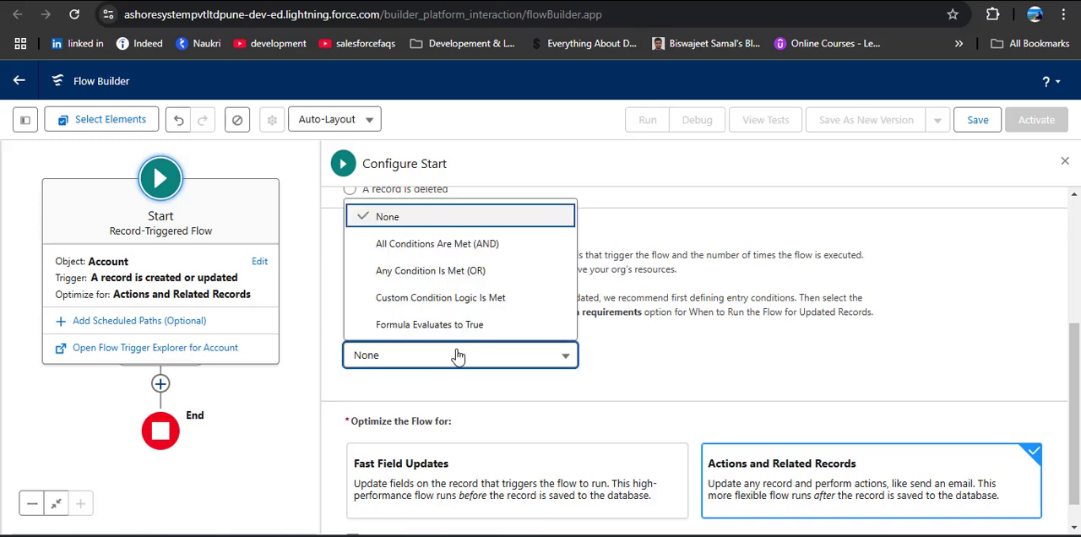
pyautogui.click(463, 244)
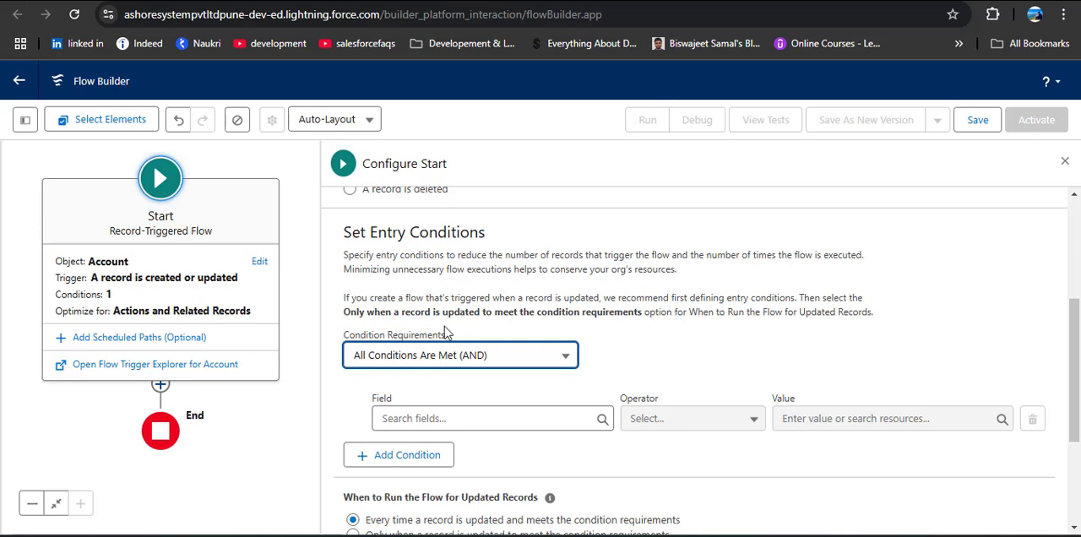
pyautogui.click(454, 415)
pyautogui.click(460, 346)
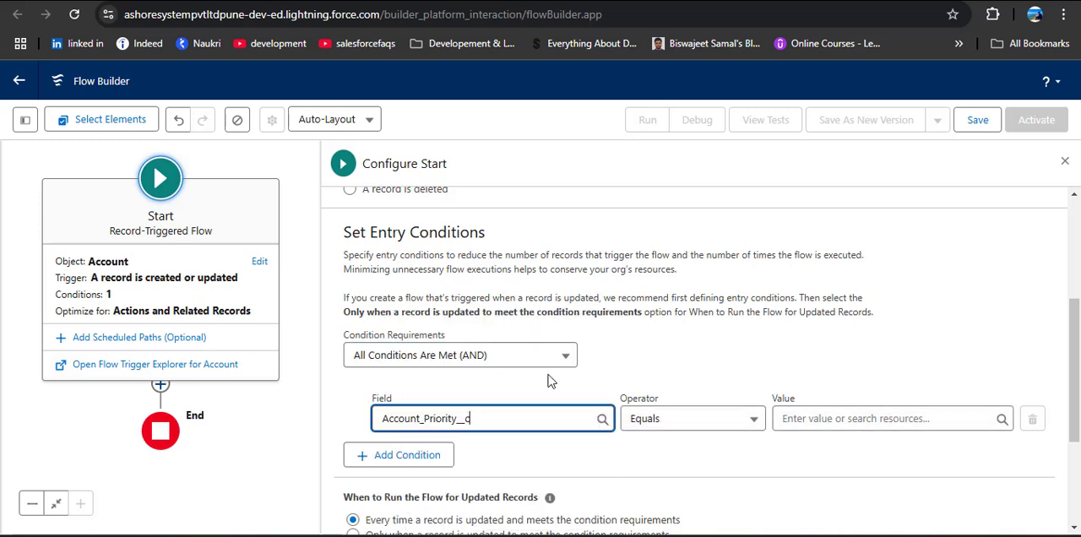
pyautogui.click(836, 418)
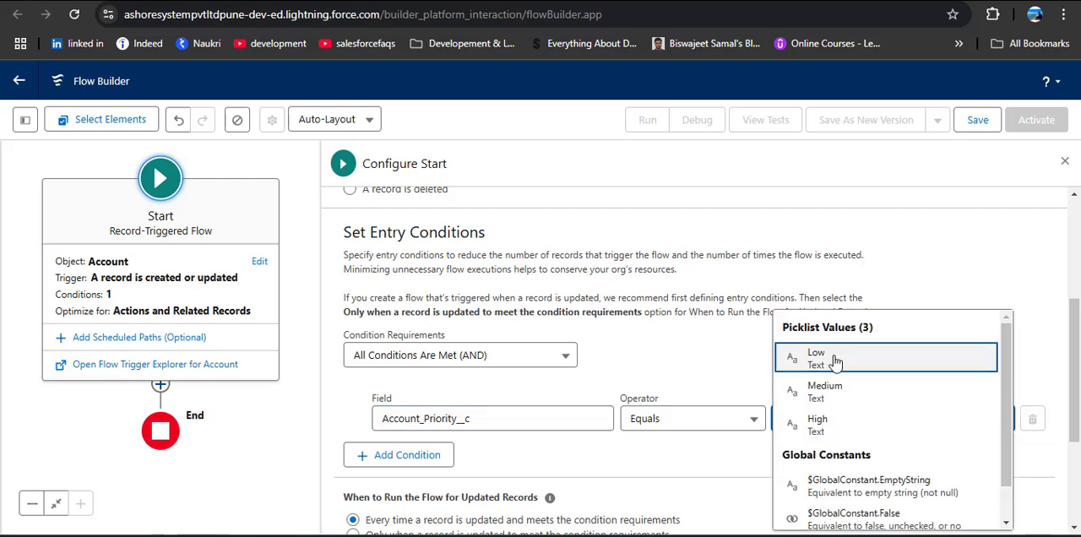
pyautogui.click(816, 422)
# Run the flow only when a record is updated to meet the condition requirements, and close the start configuration
pyautogui.scroll(-3, 695, 336)
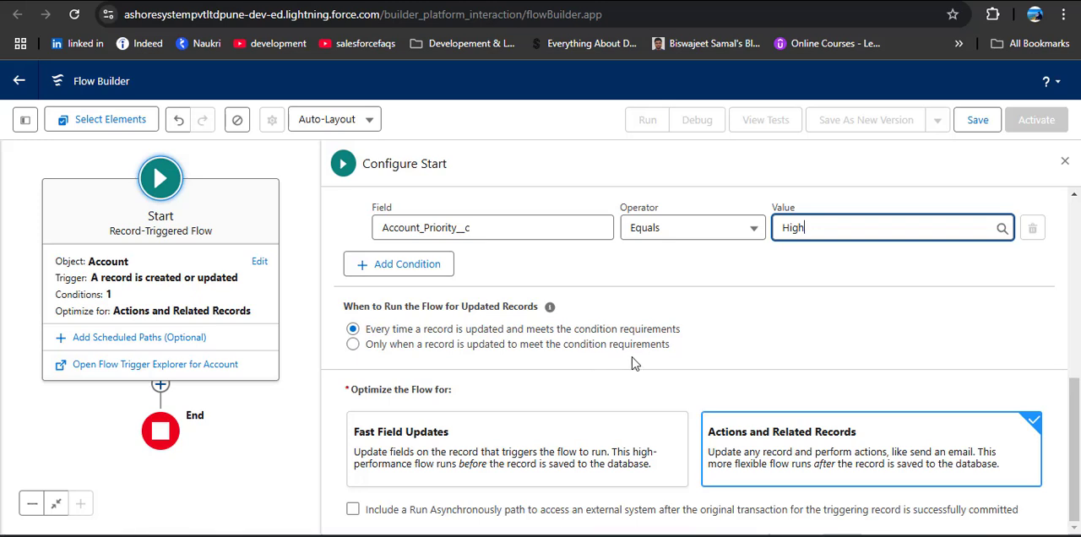
pyautogui.click(595, 345)
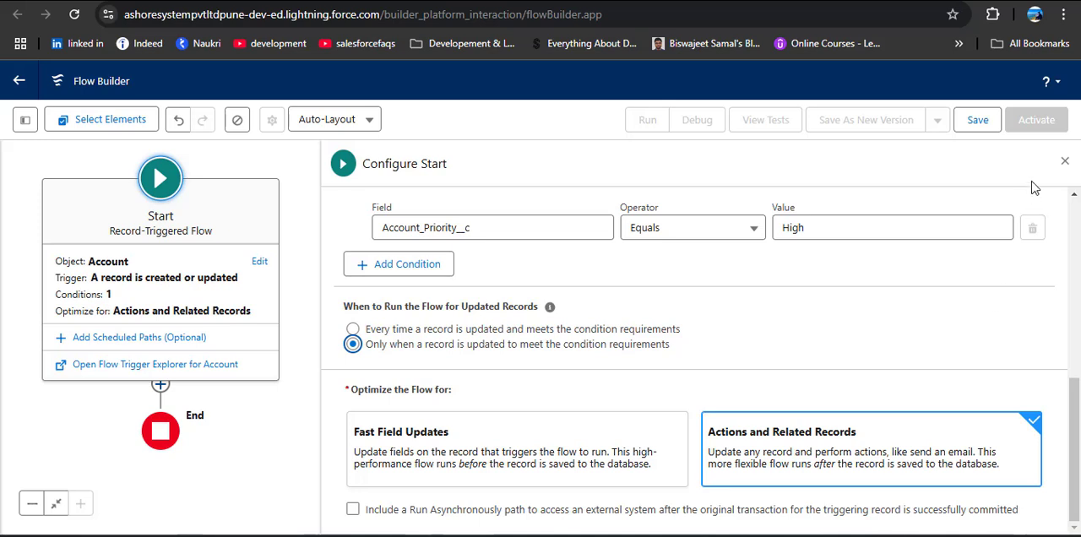
pyautogui.click(1065, 160)
# Add a Get Records element to the Run Immediately path, between Start and End
pyautogui.moveTo(381, 286); pyautogui.dragTo(717, 288)
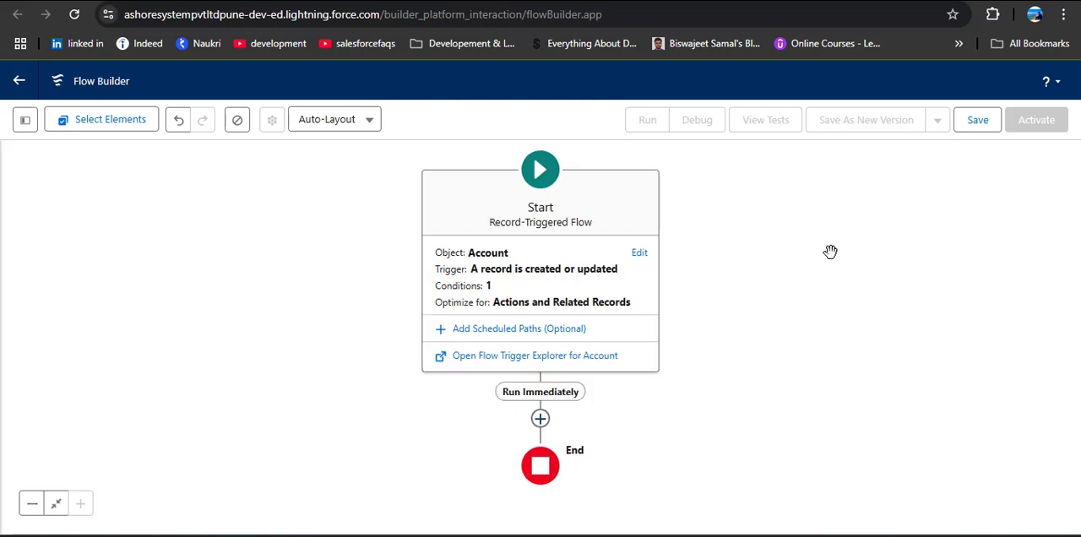
pyautogui.click(540, 419)
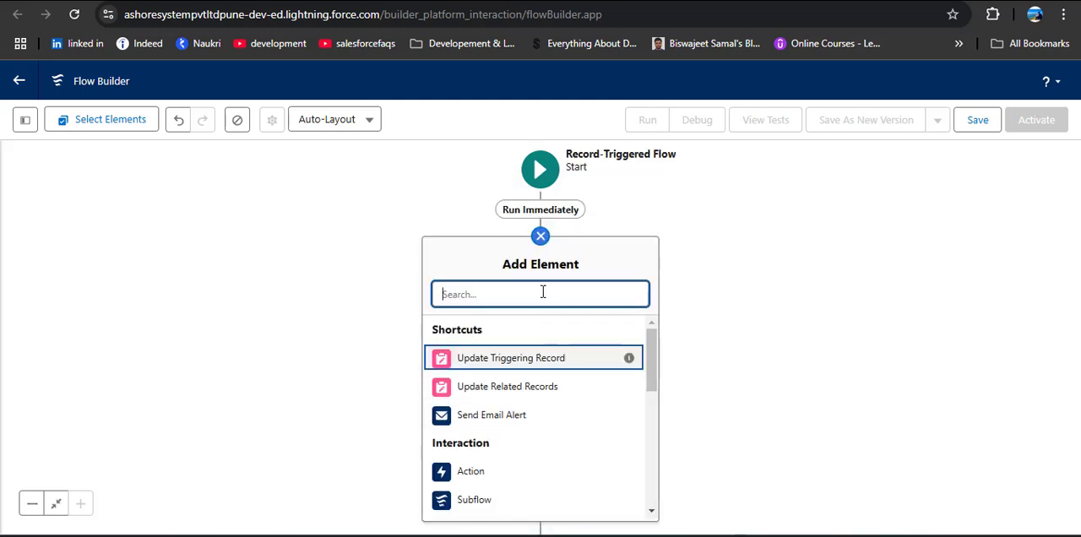
pyautogui.write('Get Rec')
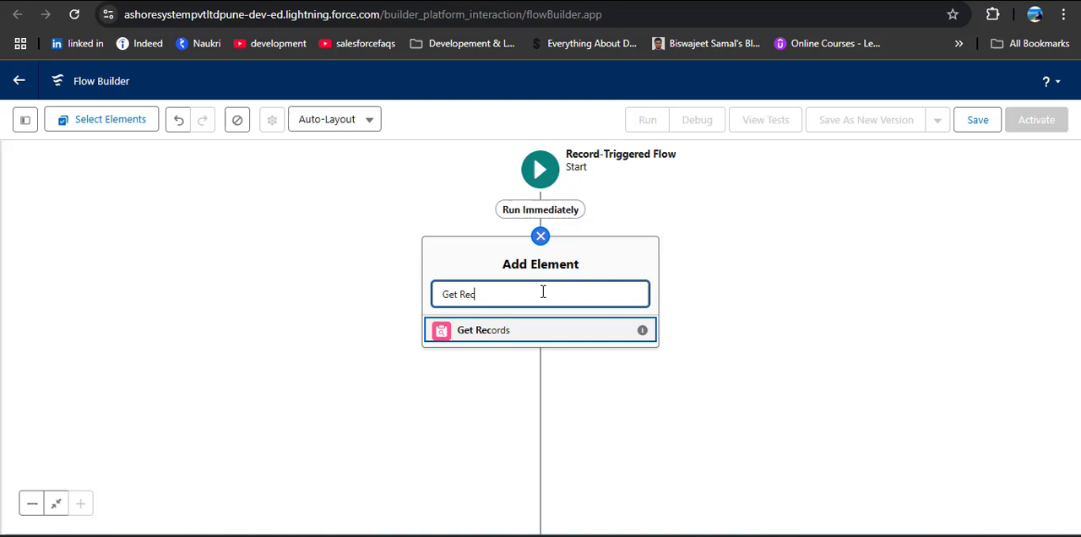
pyautogui.click(498, 334)
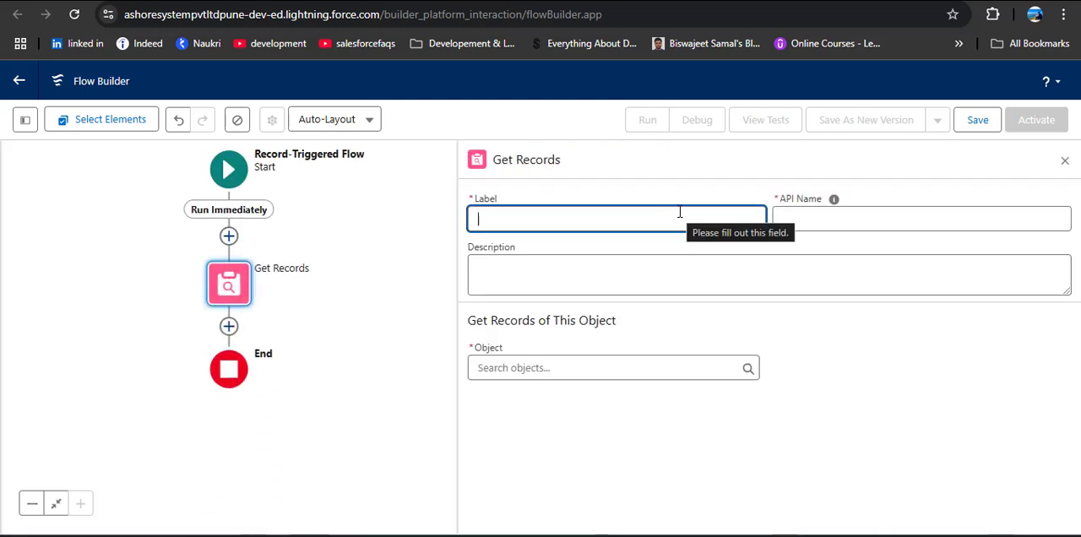
# Label the Get Records element "Fetch Accounts" and let its API name fill in
pyautogui.write('G')
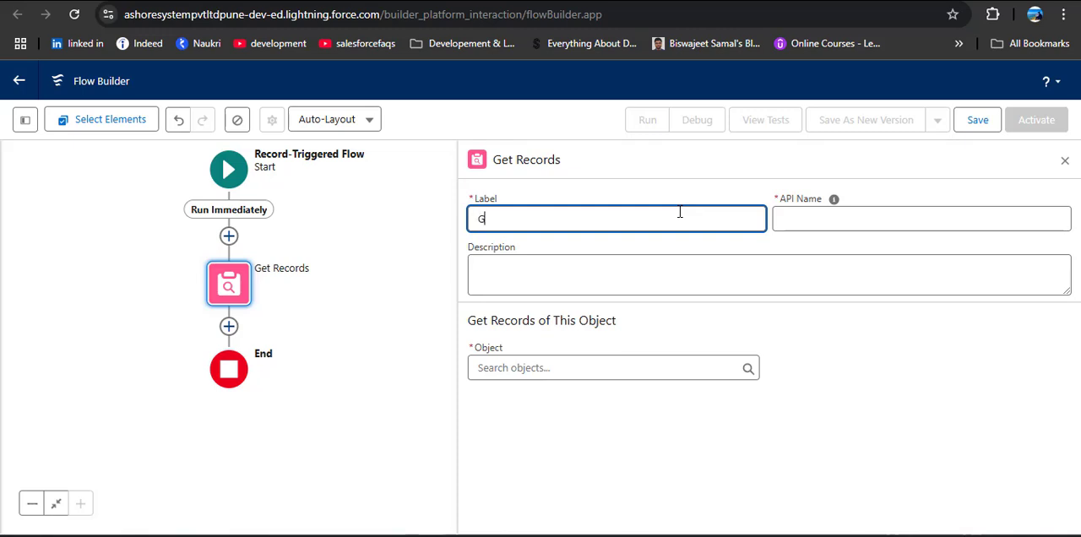
pyautogui.press('BackSpace')
pyautogui.write('Fet')
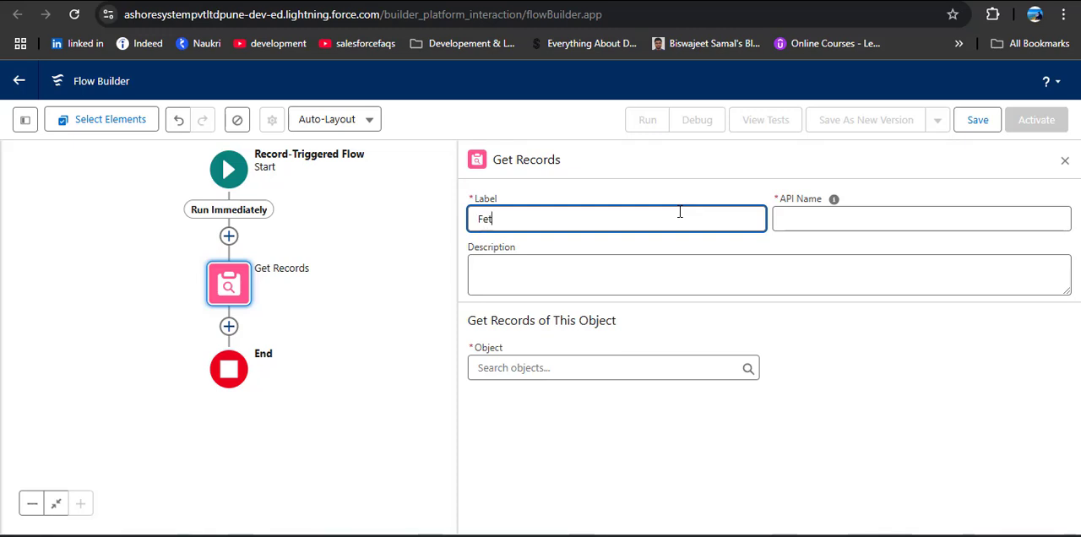
pyautogui.write('ch Accounts')
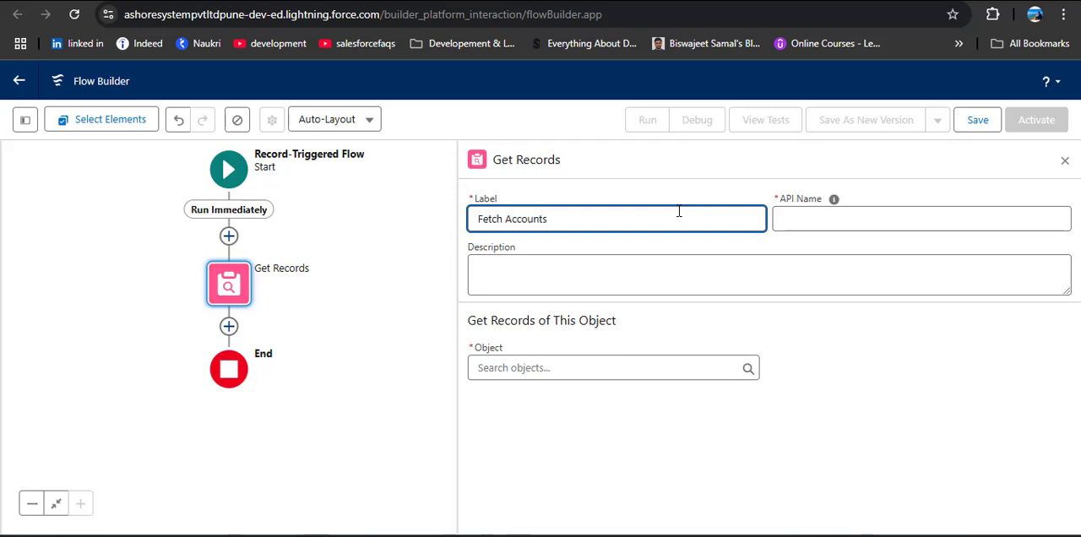
pyautogui.click(850, 379)
# Set the object of the Fetch Accounts element to Account
pyautogui.click(621, 373)
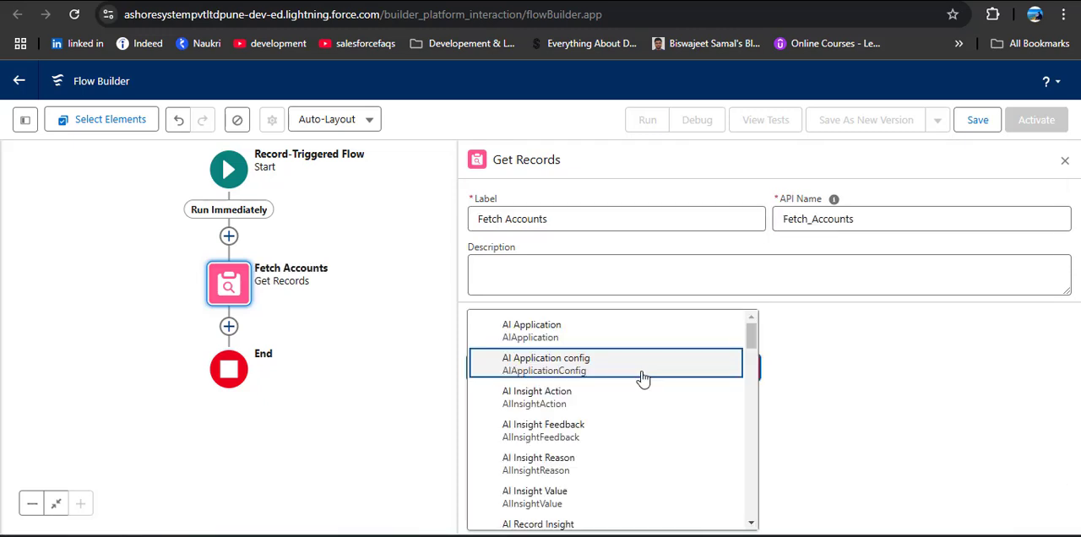
pyautogui.write('ccount')
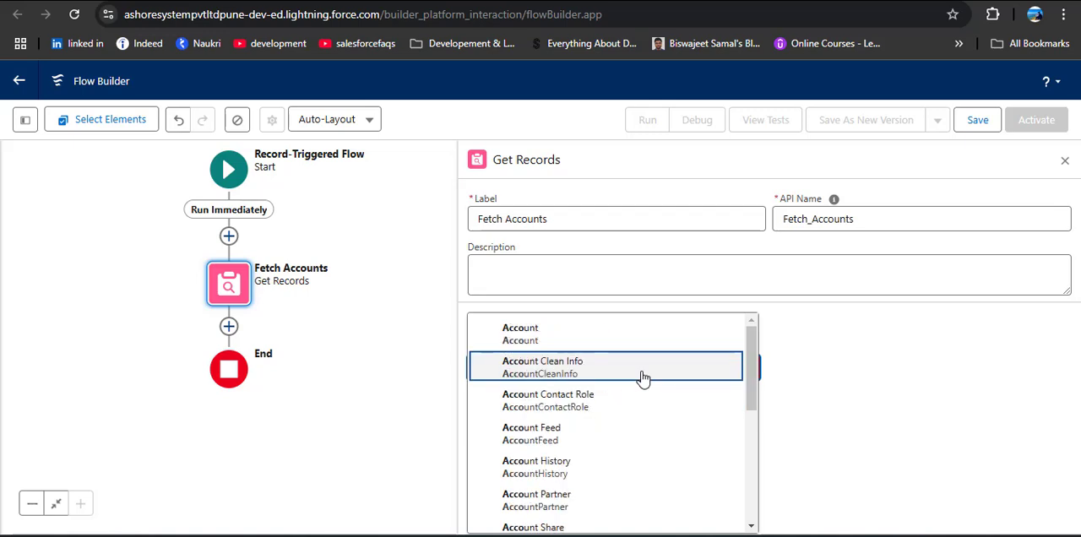
pyautogui.click(651, 334)
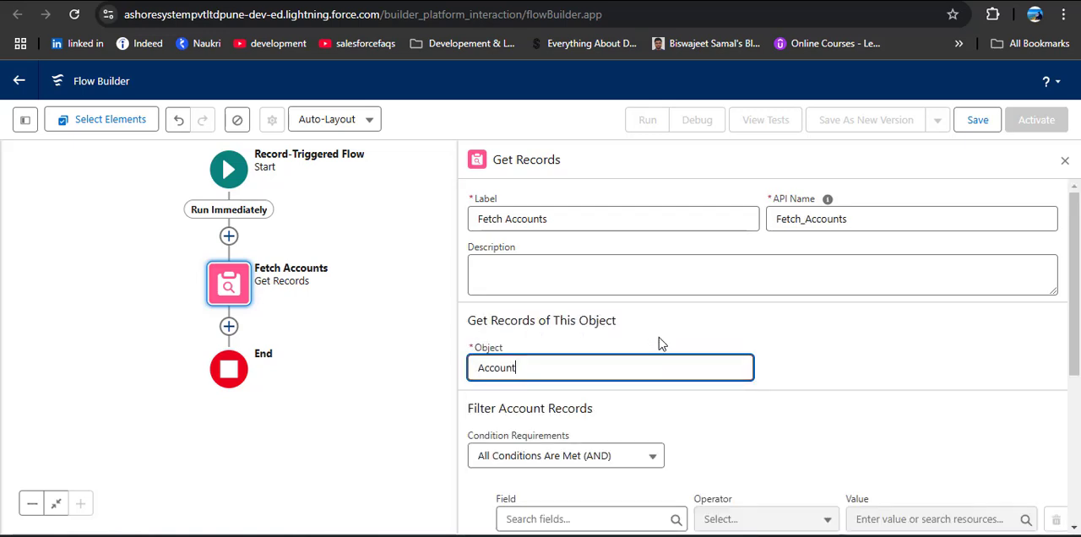
pyautogui.scroll(-1, 785, 339)
pyautogui.scroll(-1, 785, 339)
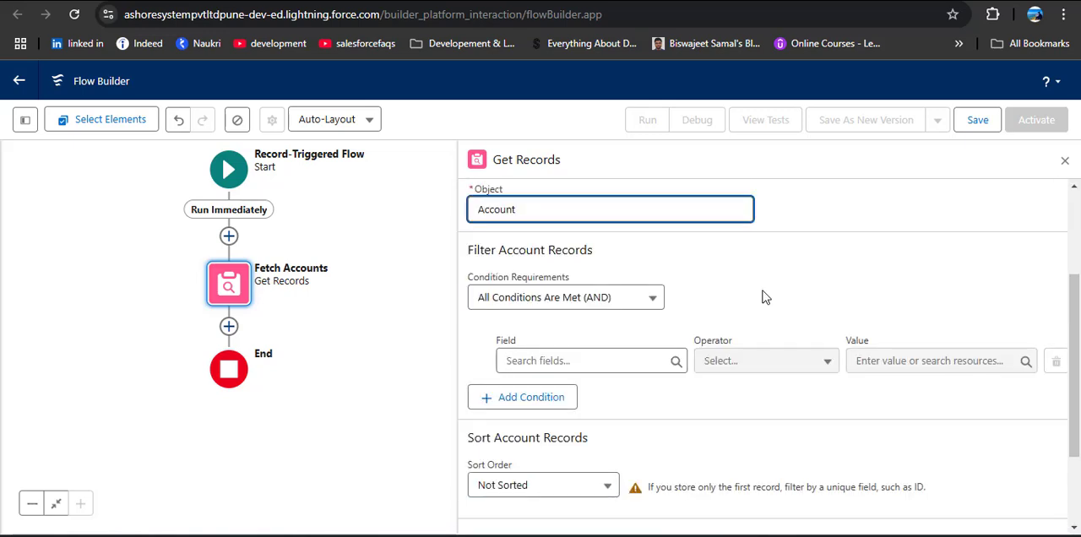
# Filter the Fetch Accounts element to records where Account_Priority__c Equals High, and store all records
pyautogui.click(651, 358)
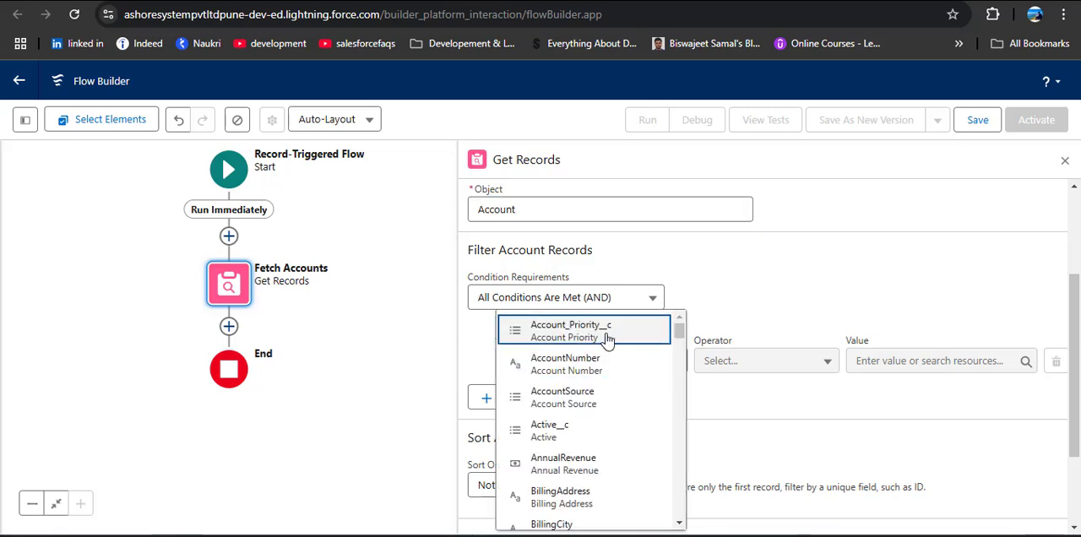
pyautogui.click(608, 342)
pyautogui.click(916, 365)
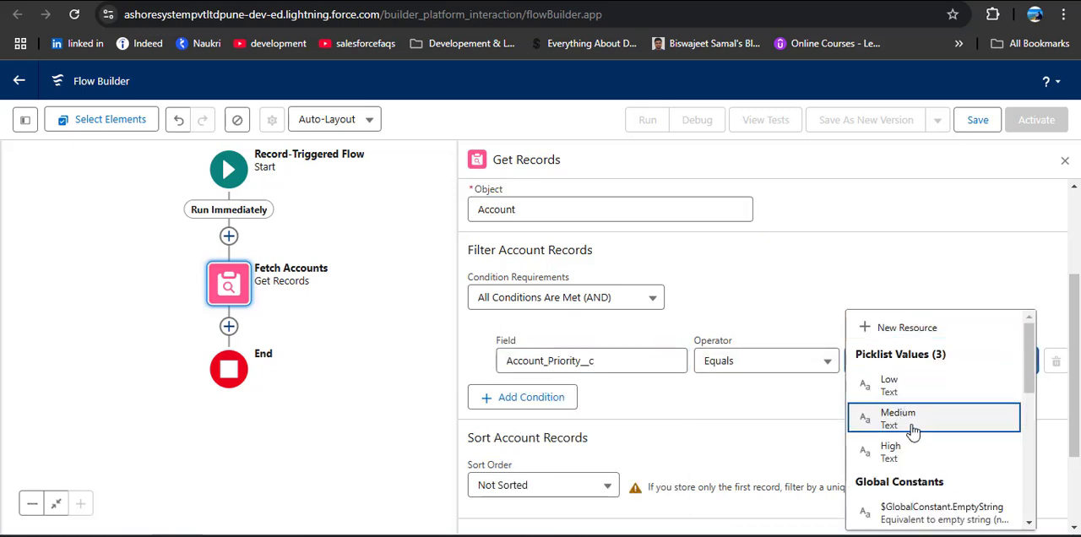
pyautogui.click(922, 448)
pyautogui.scroll(-2, 787, 323)
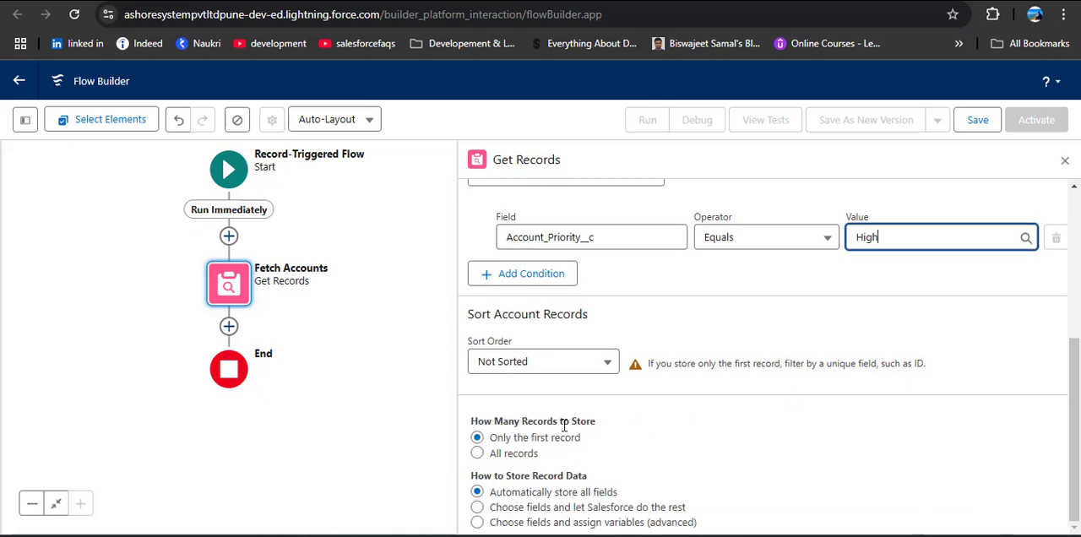
pyautogui.click(478, 453)
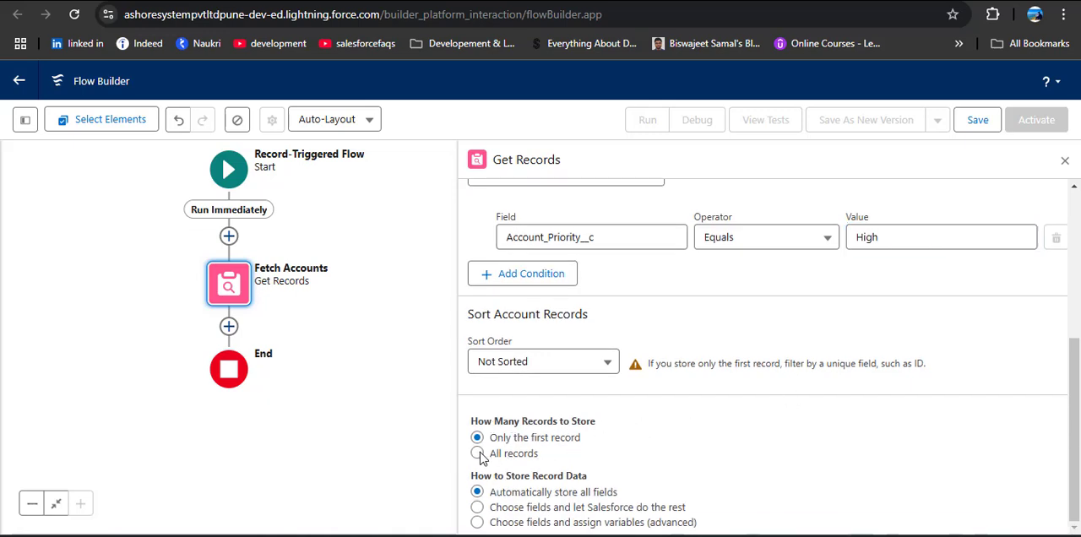
# Add a second filter condition, Email__c Is Null False, to Fetch Accounts and close the element's settings
pyautogui.scroll(1, 684, 337)
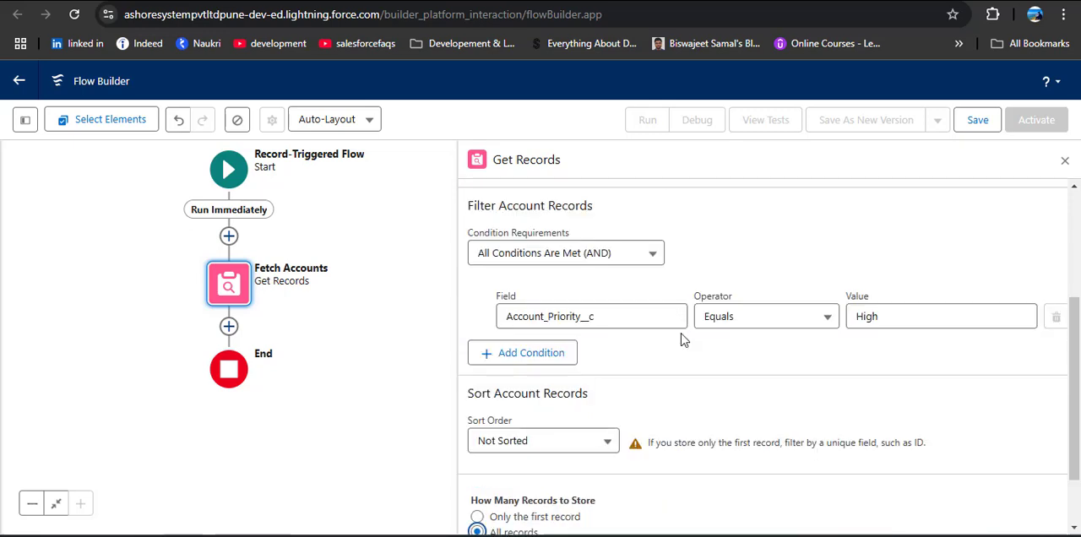
pyautogui.click(562, 353)
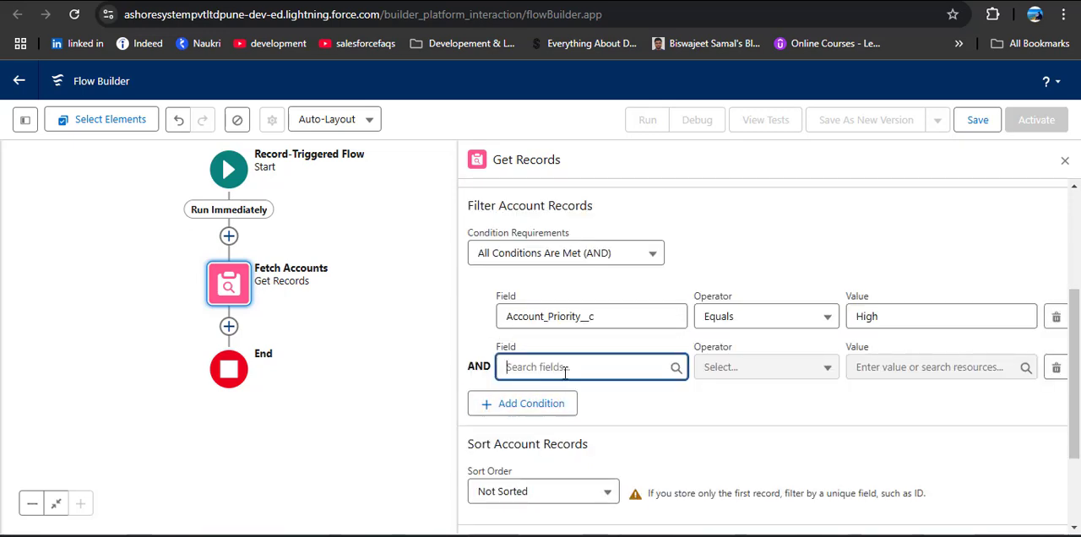
pyautogui.click(565, 368)
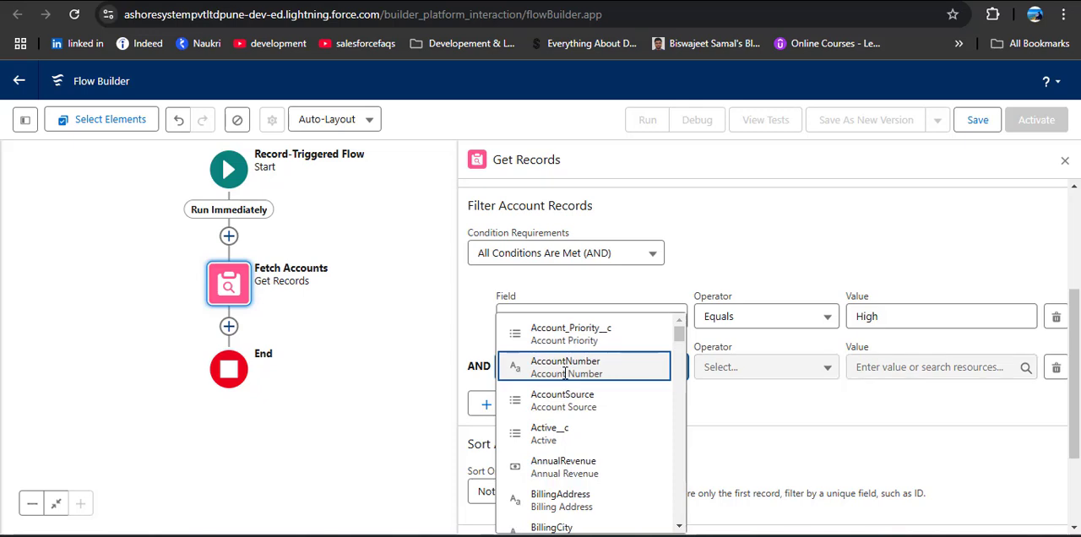
pyautogui.write('Email')
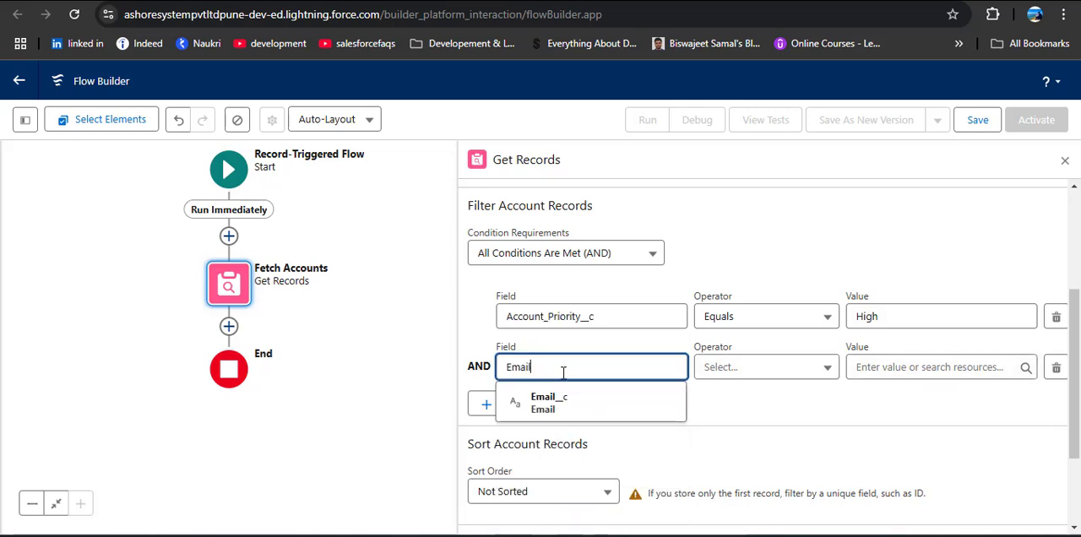
pyautogui.click(557, 395)
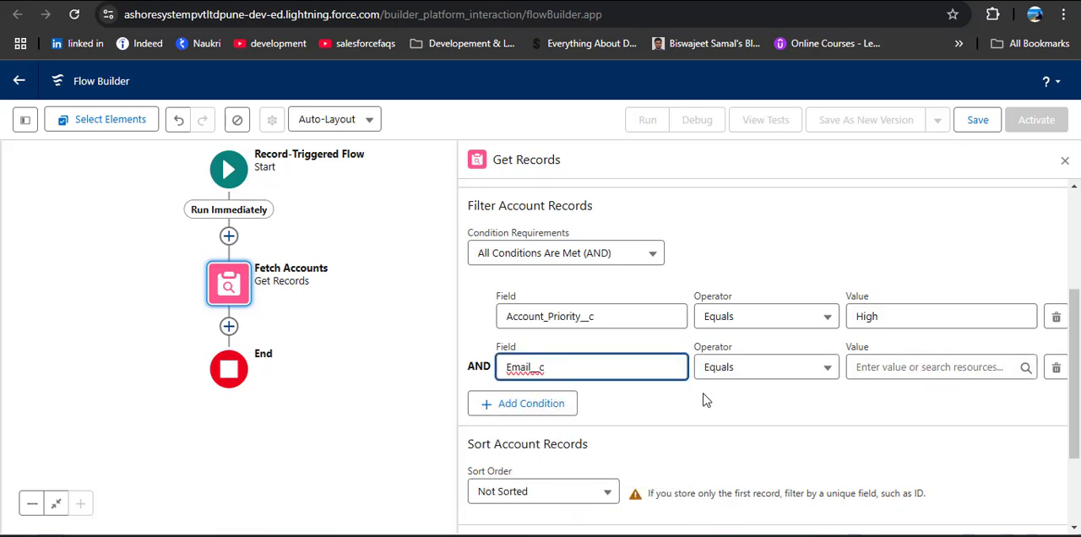
pyautogui.click(760, 371)
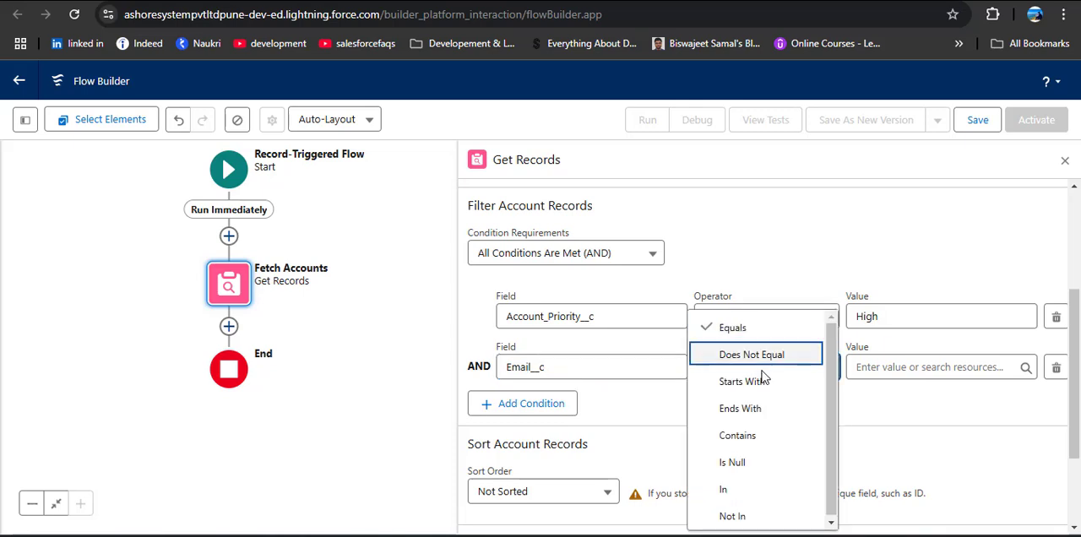
pyautogui.click(747, 461)
pyautogui.click(901, 367)
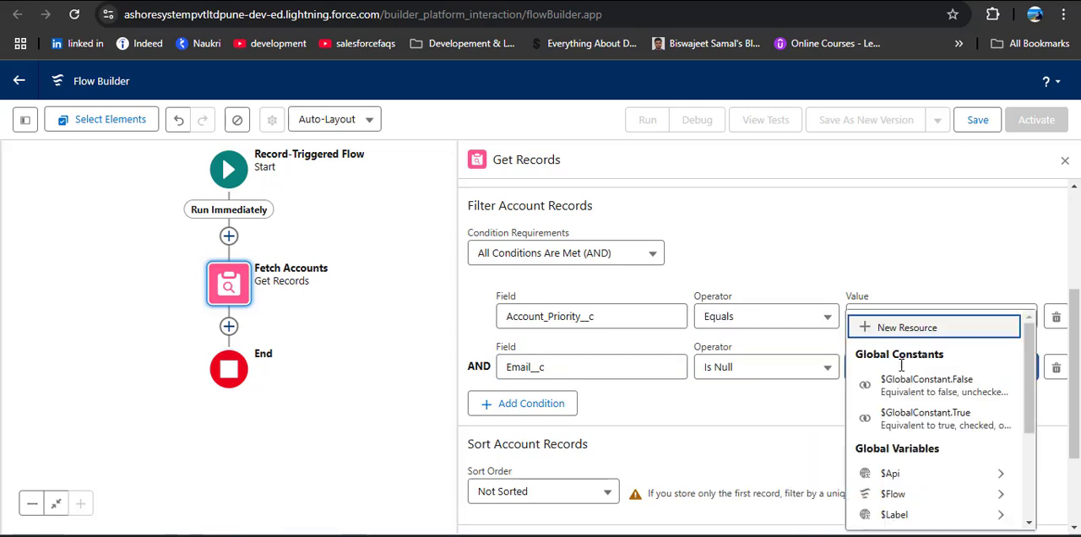
pyautogui.click(920, 388)
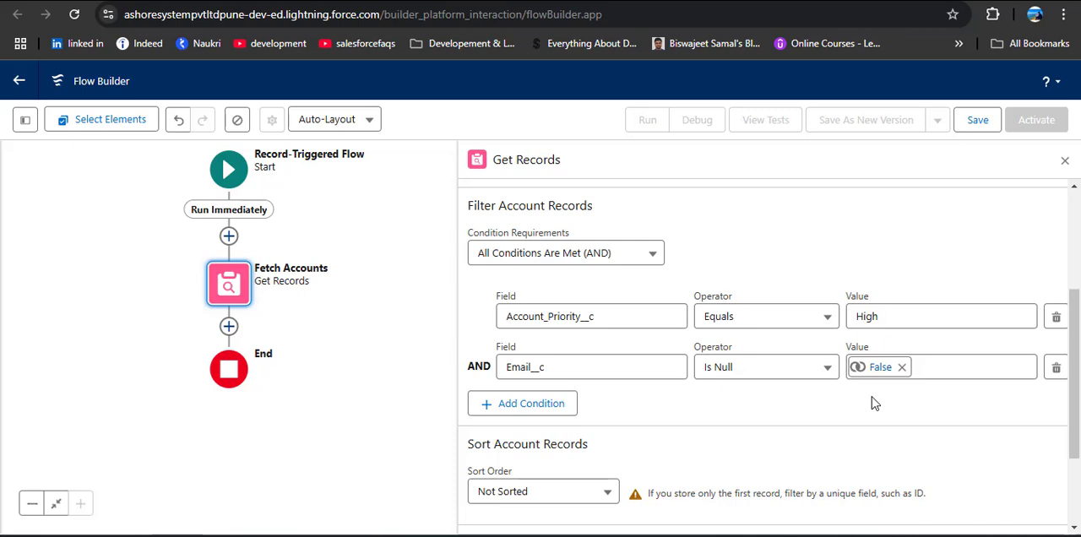
pyautogui.scroll(-2, 871, 398)
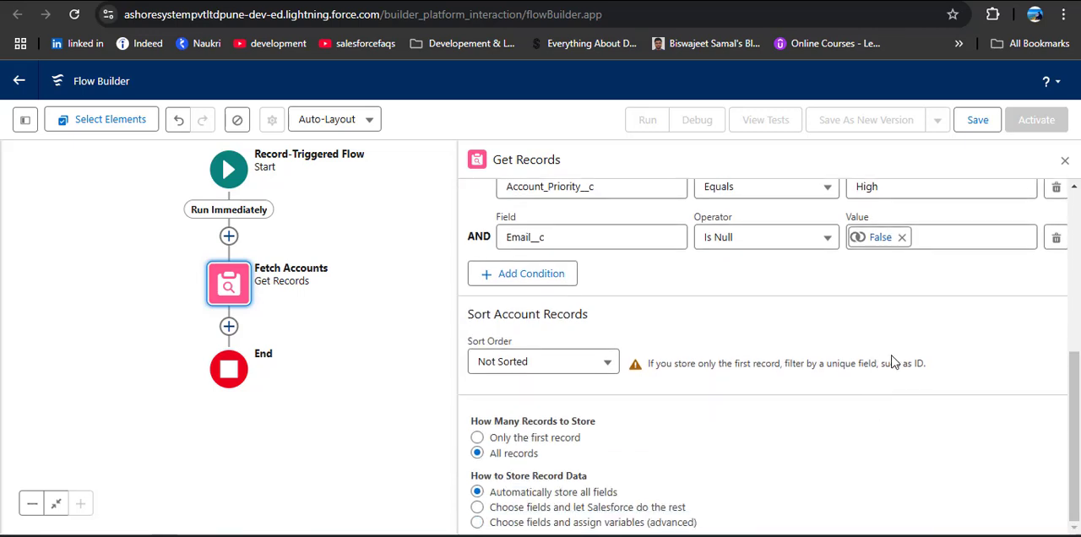
pyautogui.click(1064, 159)
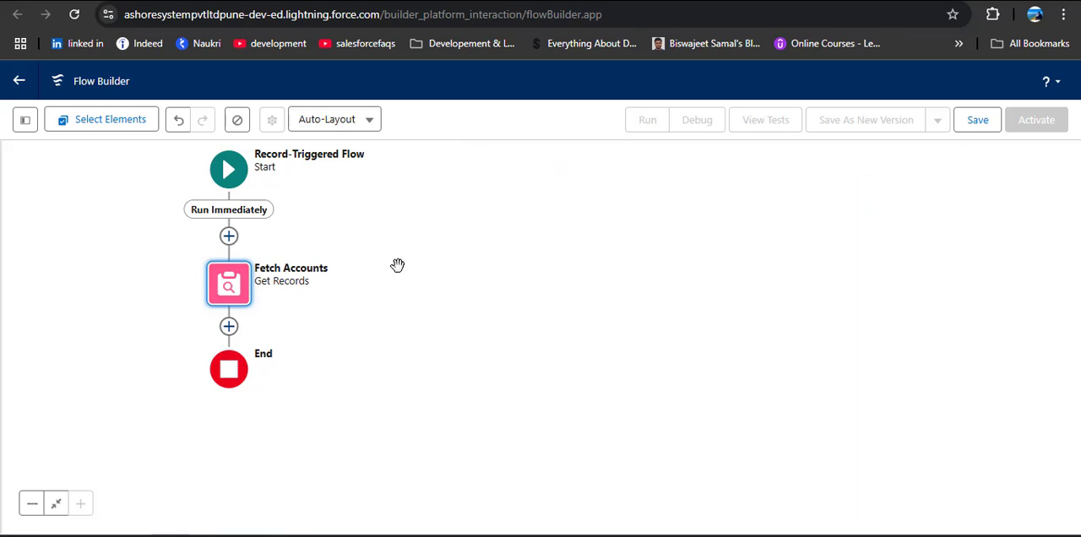
# Add a Loop element between Fetch Accounts and End
pyautogui.moveTo(398, 268); pyautogui.dragTo(700, 287)
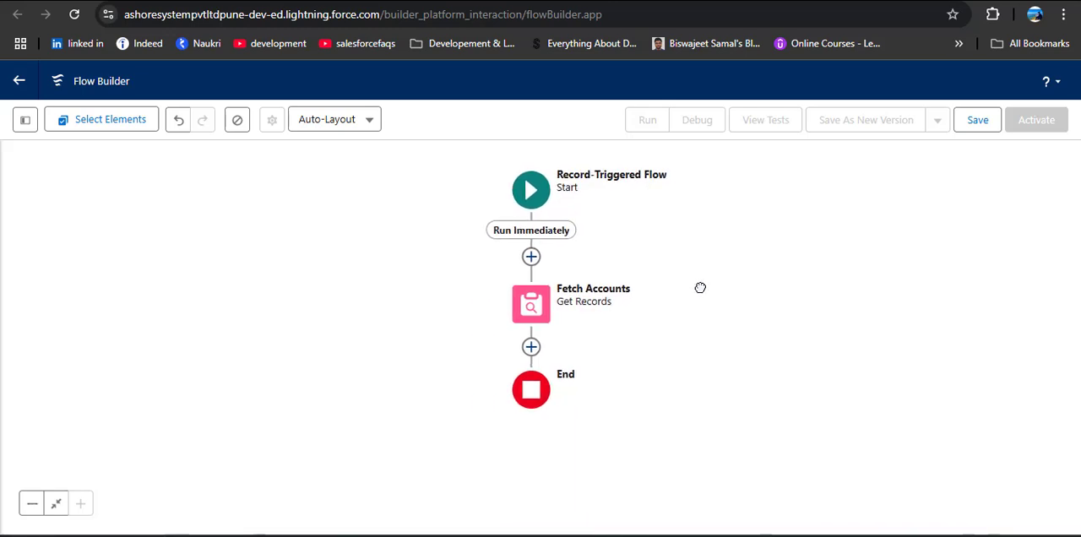
pyautogui.click(531, 347)
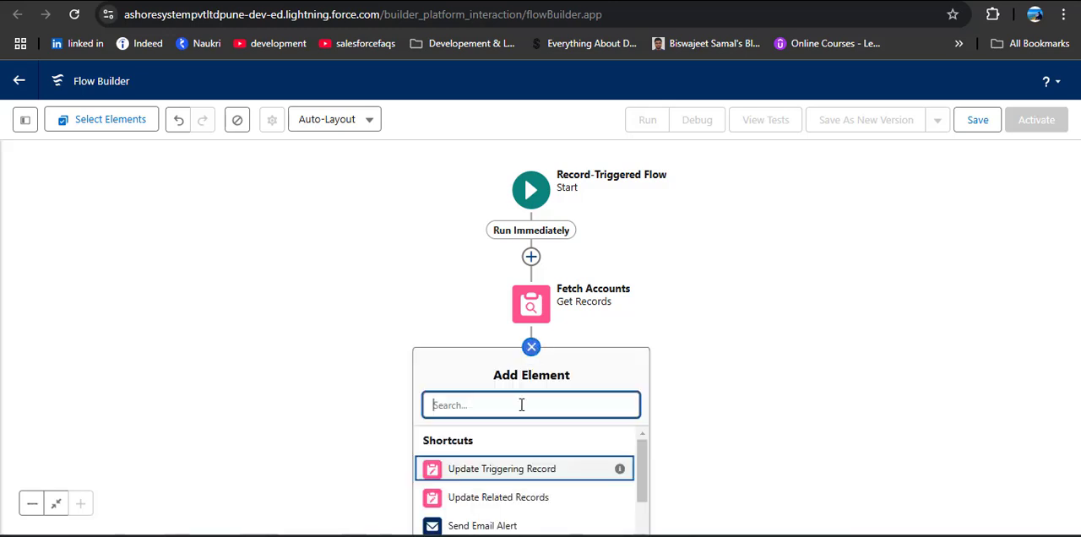
pyautogui.write('Loop')
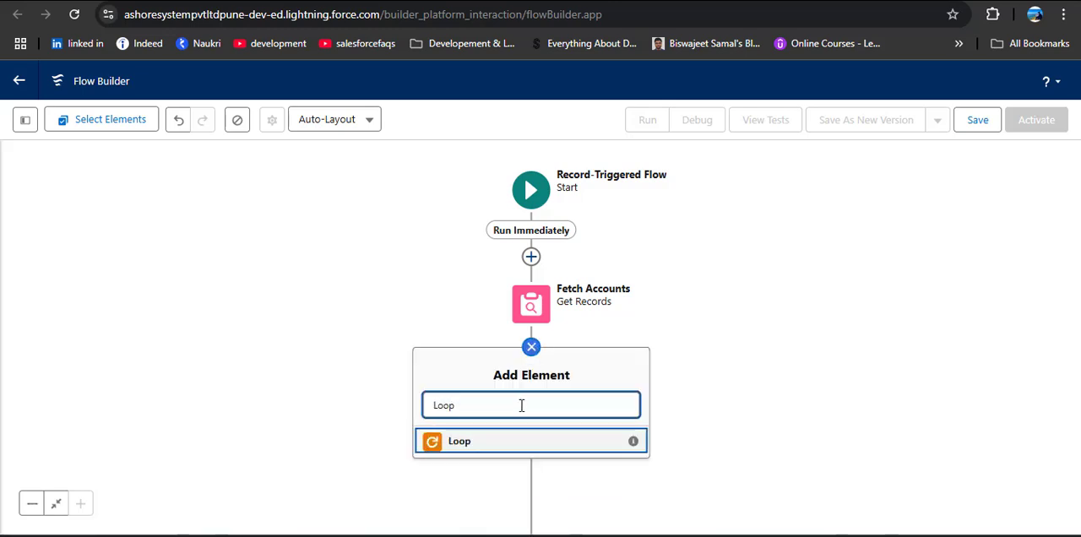
pyautogui.click(498, 443)
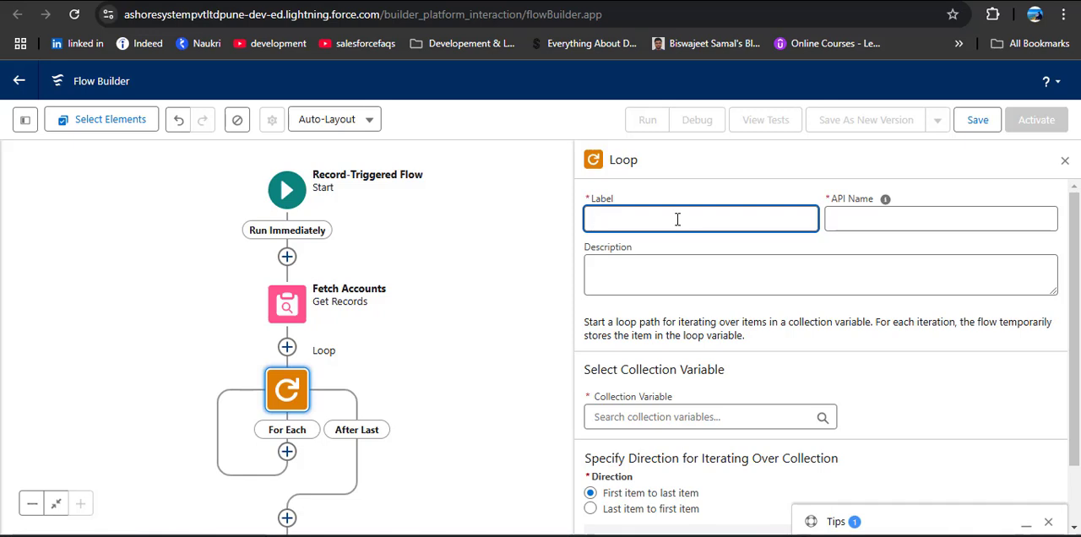
# Label the loop "Loop Over the Accounts" and let its API name fill in
pyautogui.write('Loop Over the Accounts')
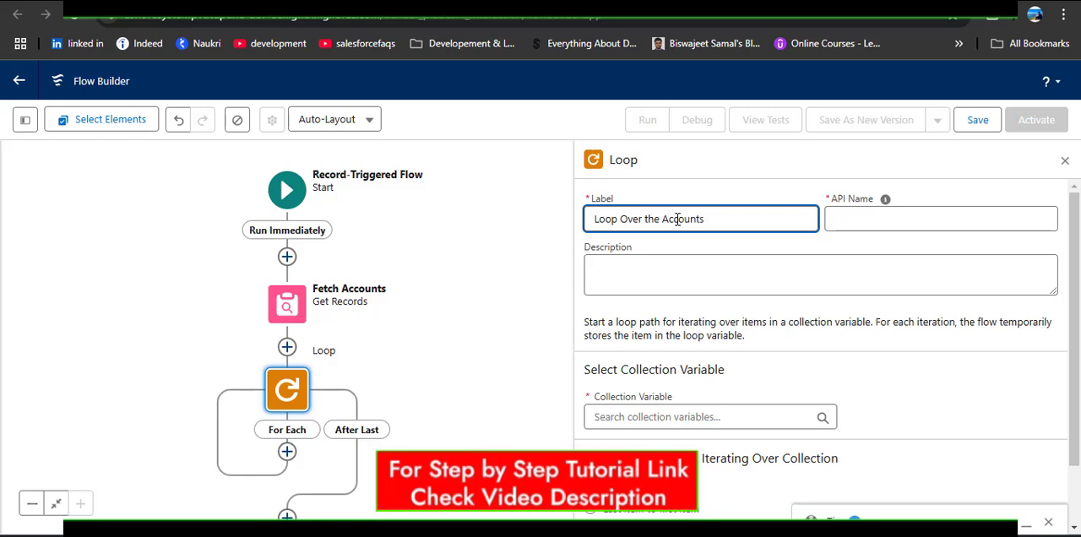
pyautogui.click(854, 214)
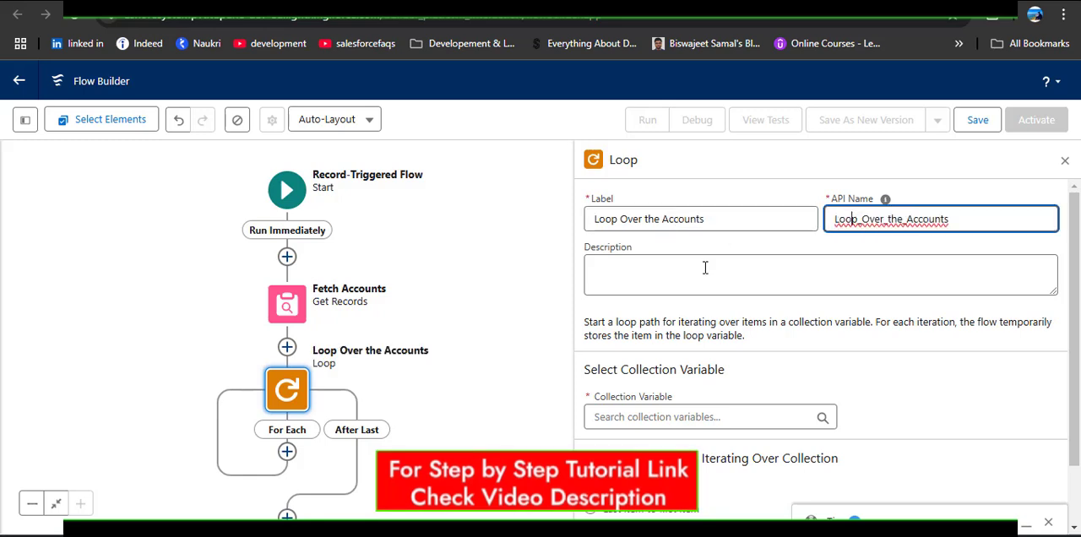
# Set the loop's collection variable to Accounts from Fetch Accounts and close the loop's settings
pyautogui.scroll(-1, 769, 314)
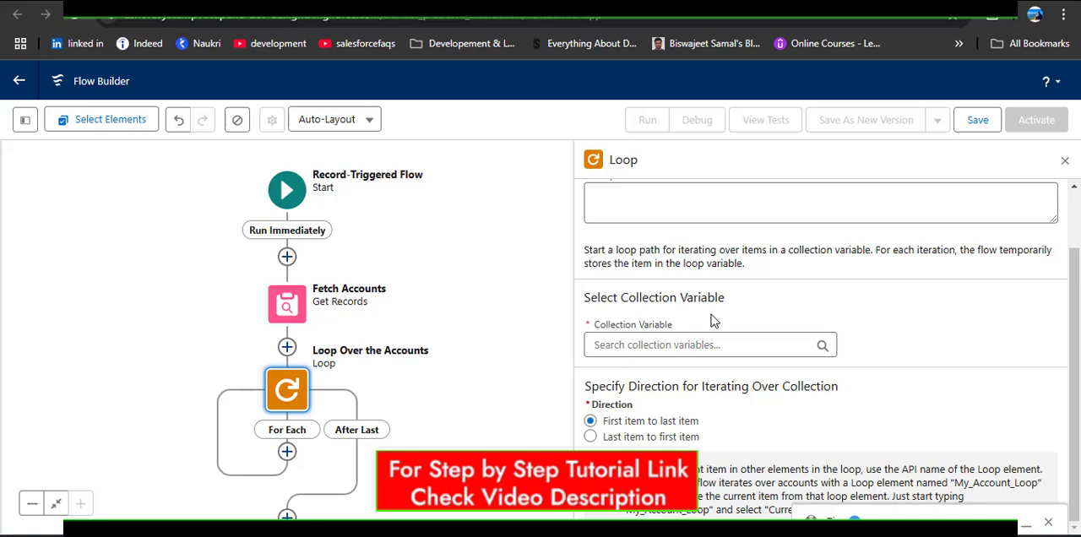
pyautogui.click(711, 343)
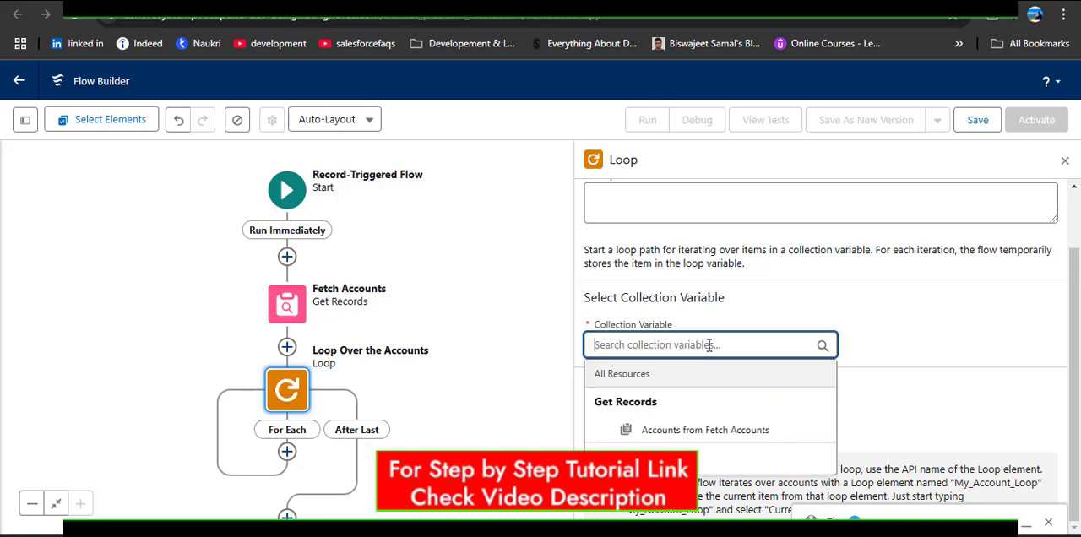
pyautogui.click(702, 430)
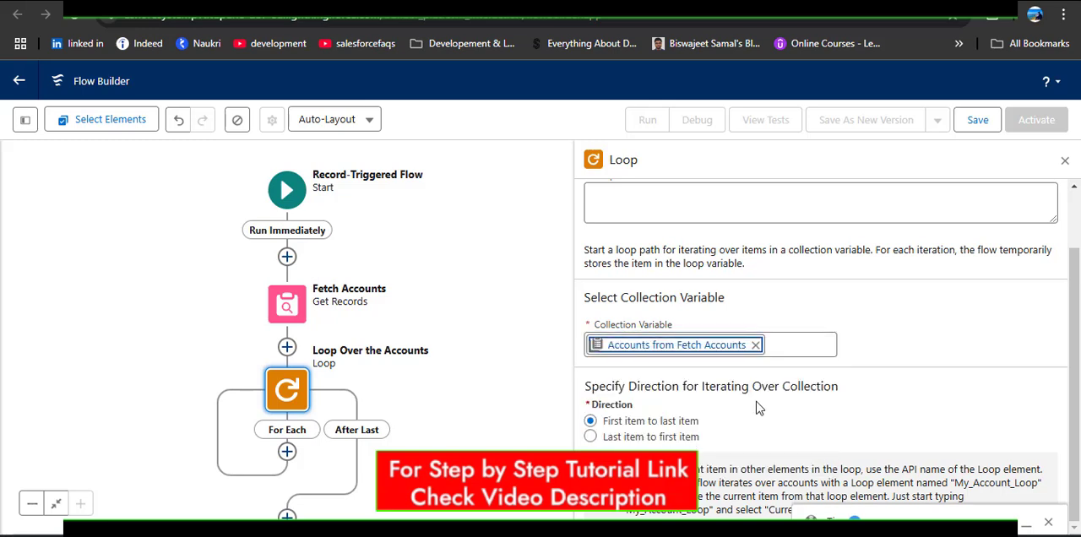
pyautogui.click(1063, 160)
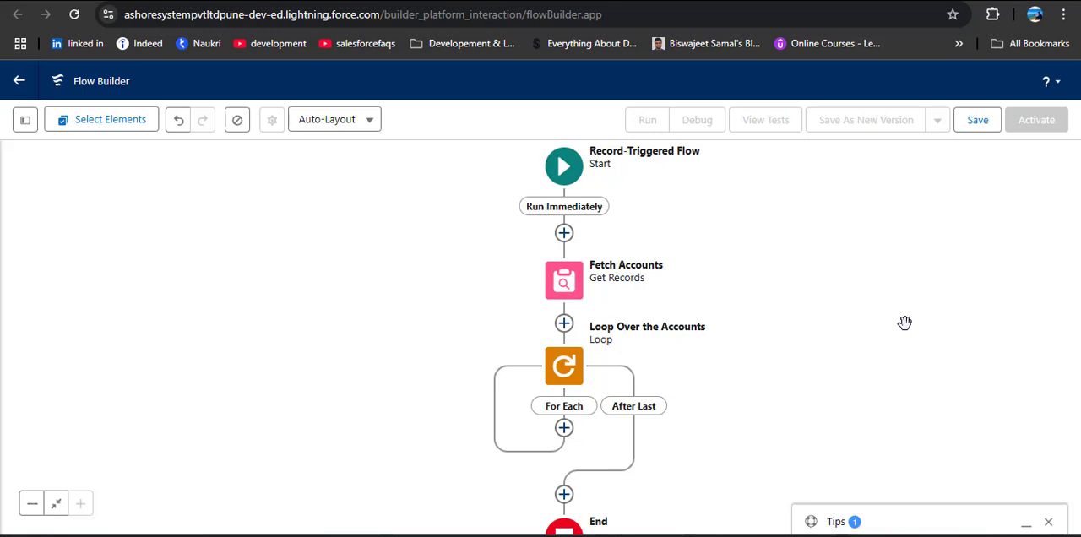
# Add an Action element to the loop's For Each path, using the New Task quick action
pyautogui.click(564, 428)
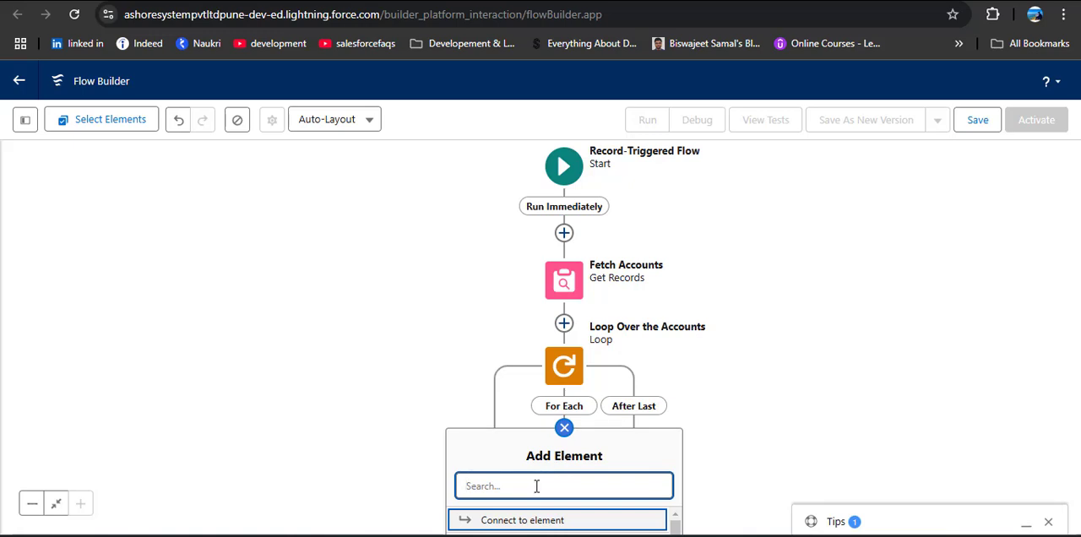
pyautogui.write('Action')
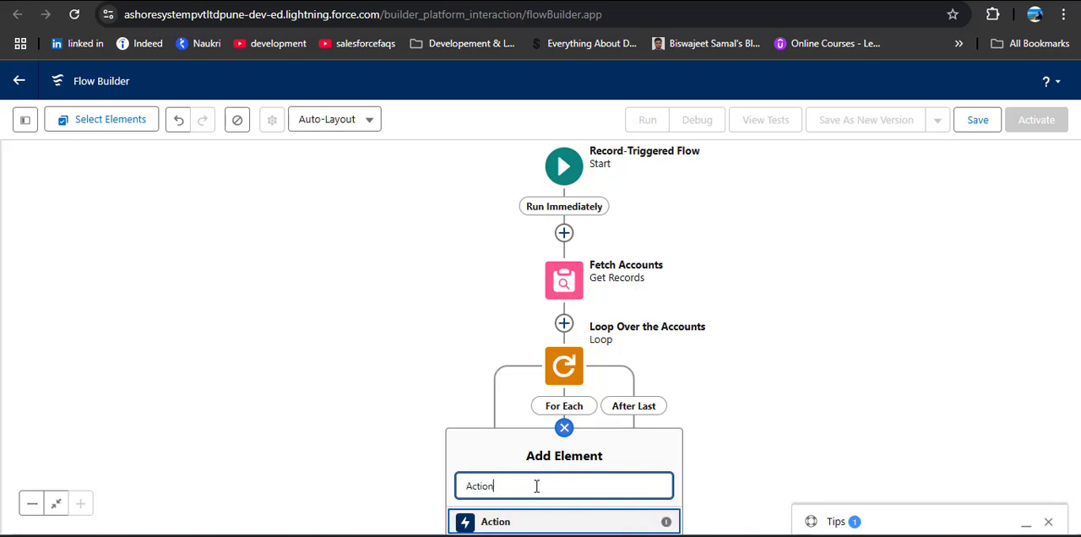
pyautogui.click(527, 522)
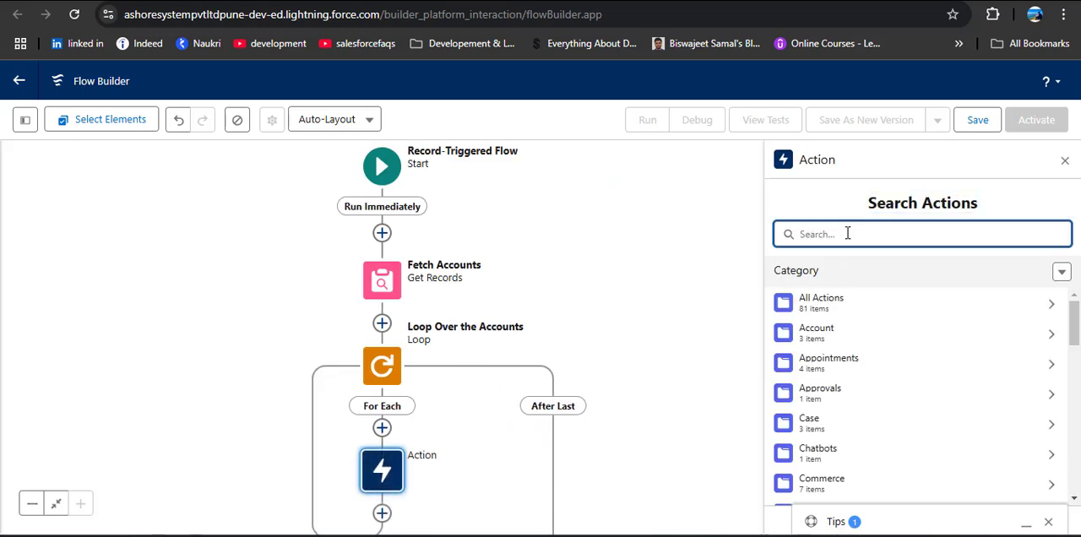
pyautogui.write('Task')
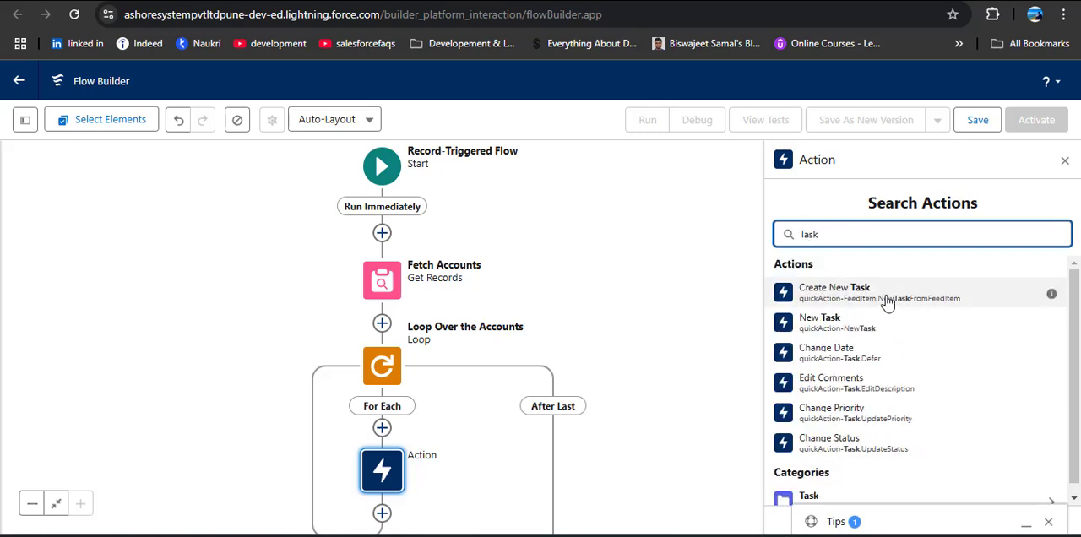
pyautogui.click(812, 325)
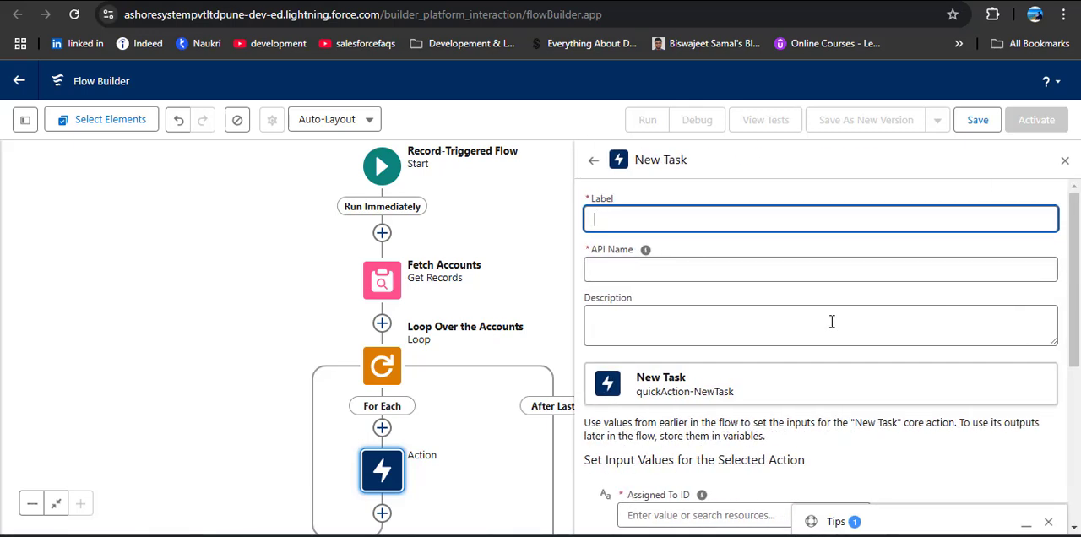
# Label the New Task action "Assign Task to Acc Owners" and let its API name fill in
pyautogui.write('Ass')
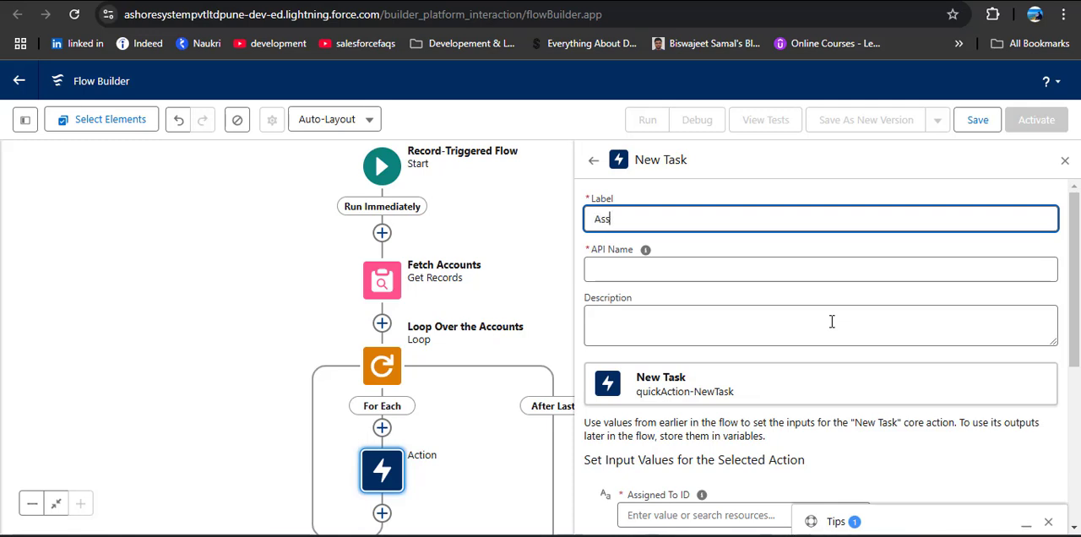
pyautogui.write('ign Task to Acc C')
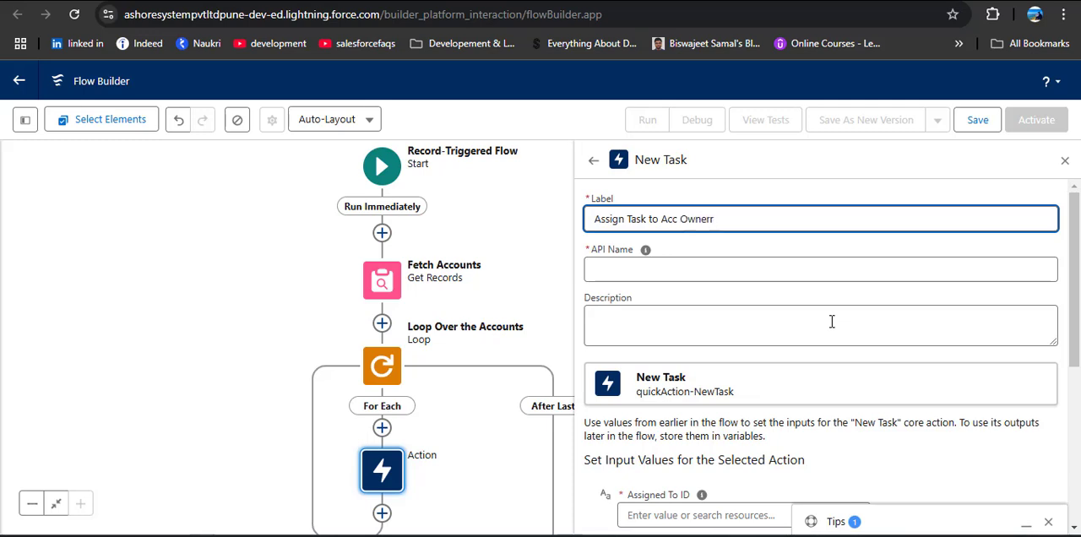
pyautogui.write('wners')
pyautogui.click(726, 268)
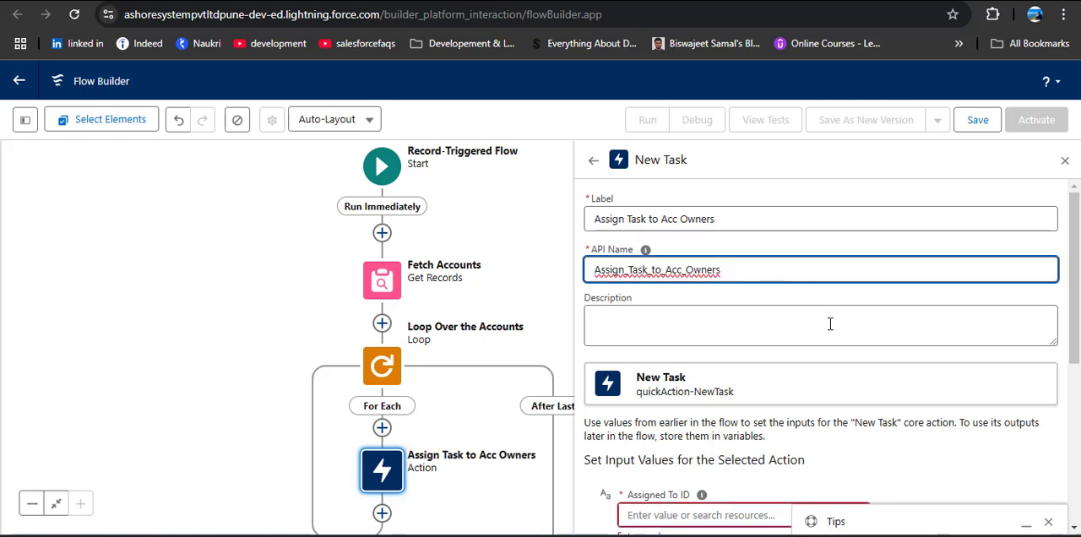
# Set the New Task action's Assigned To ID to the Owner ID of the current item from Loop Over the Accounts
pyautogui.scroll(-3, 830, 324)
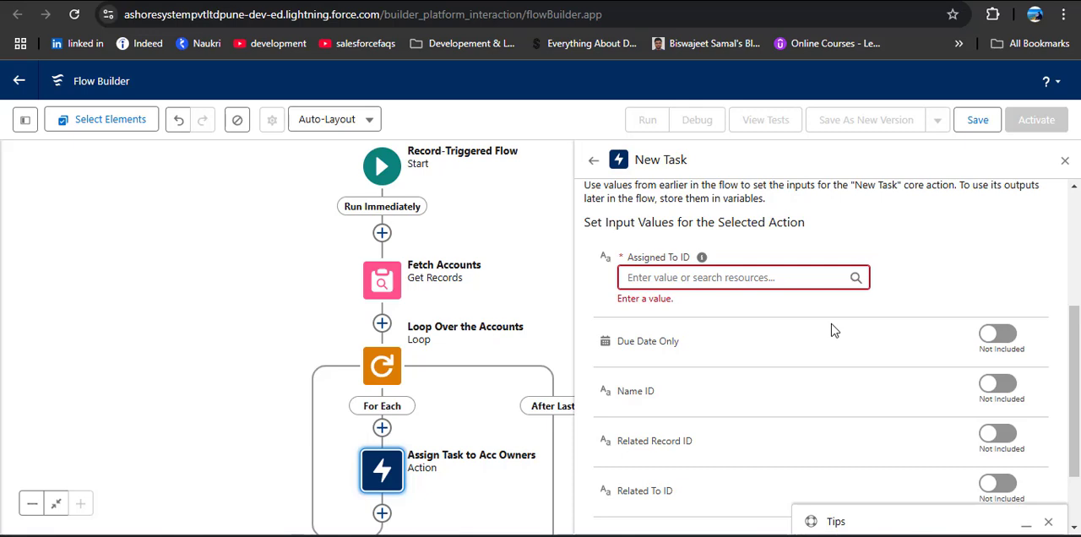
pyautogui.click(736, 277)
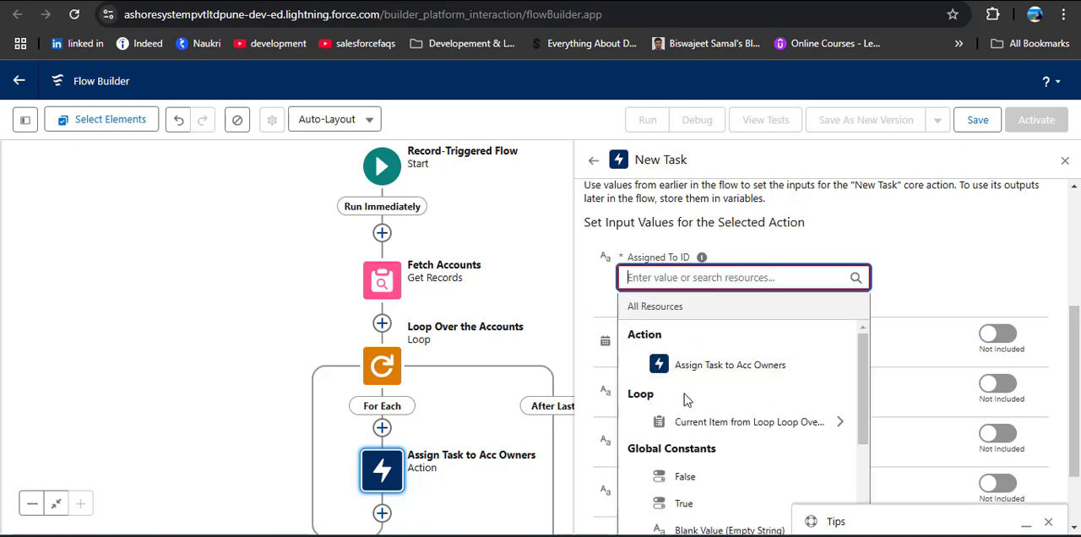
pyautogui.click(756, 428)
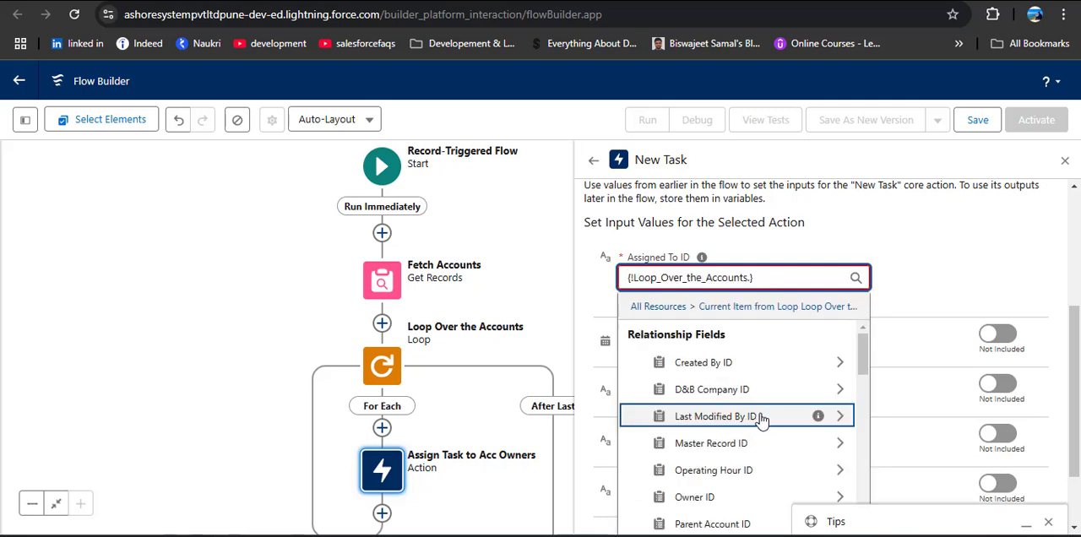
pyautogui.scroll(-1, 762, 419)
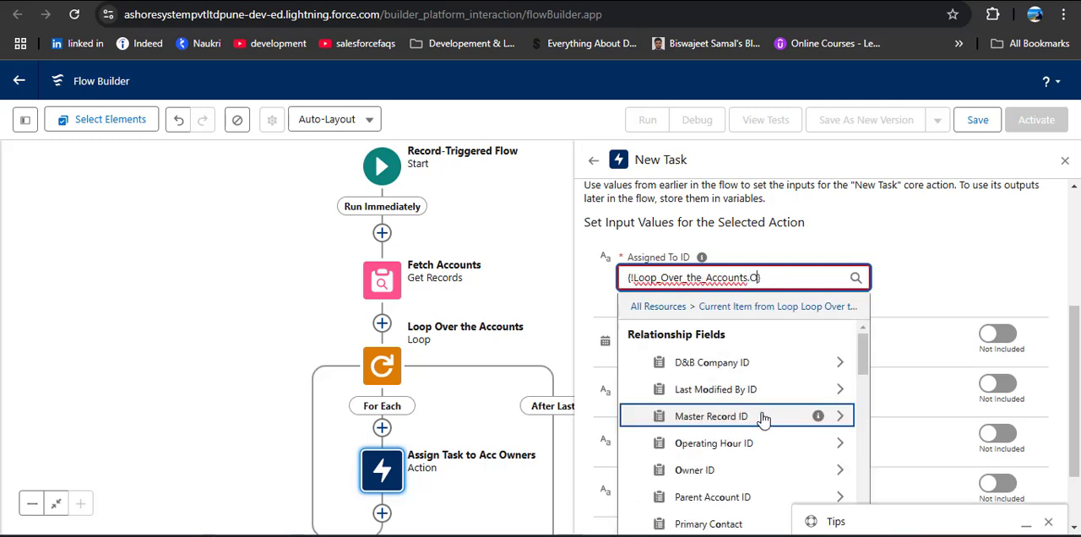
pyautogui.write('Owner')
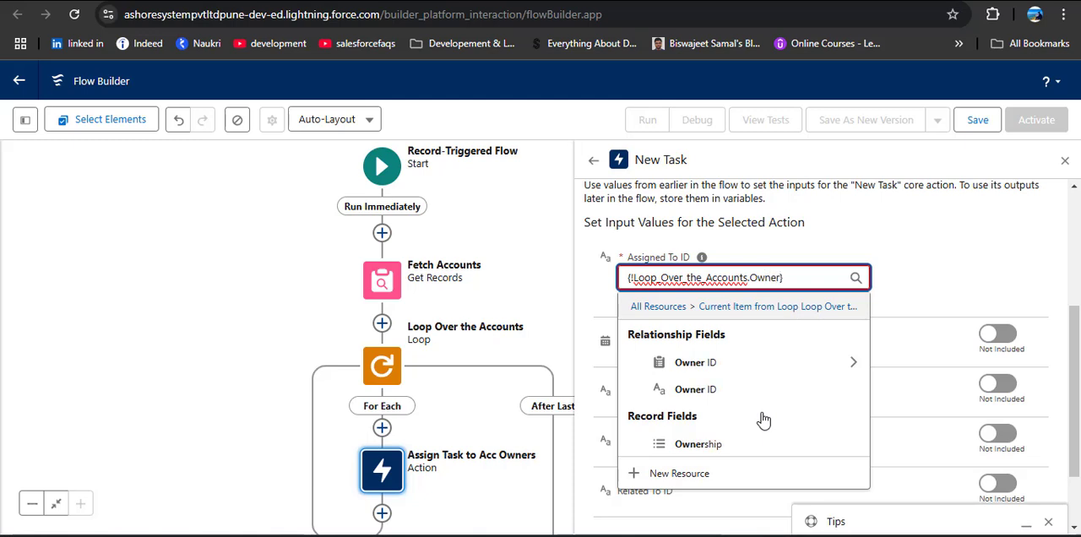
pyautogui.click(682, 391)
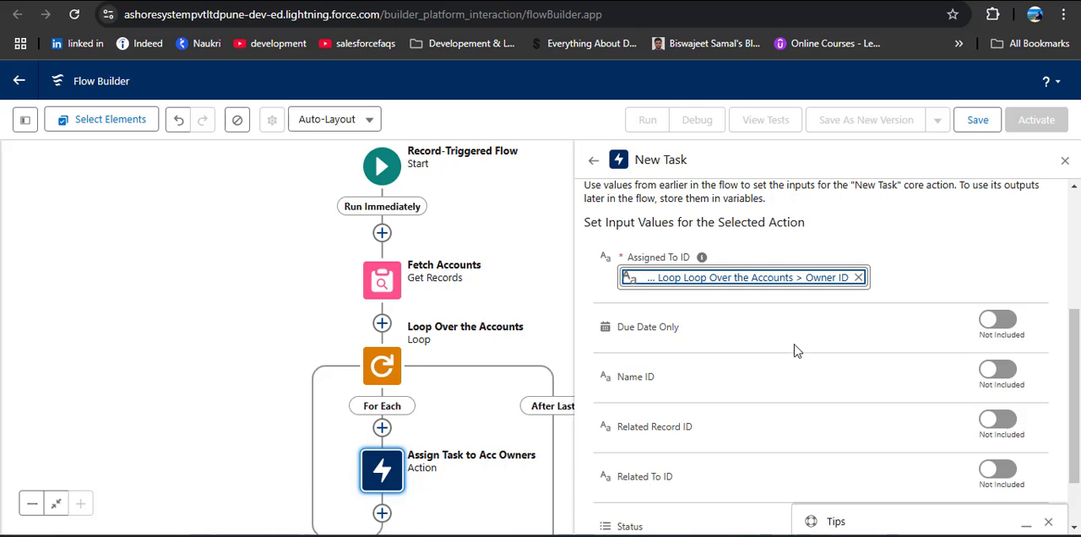
# Include the Due Date Only input and start a new resource of type Formula for its value
pyautogui.scroll(-1, 794, 348)
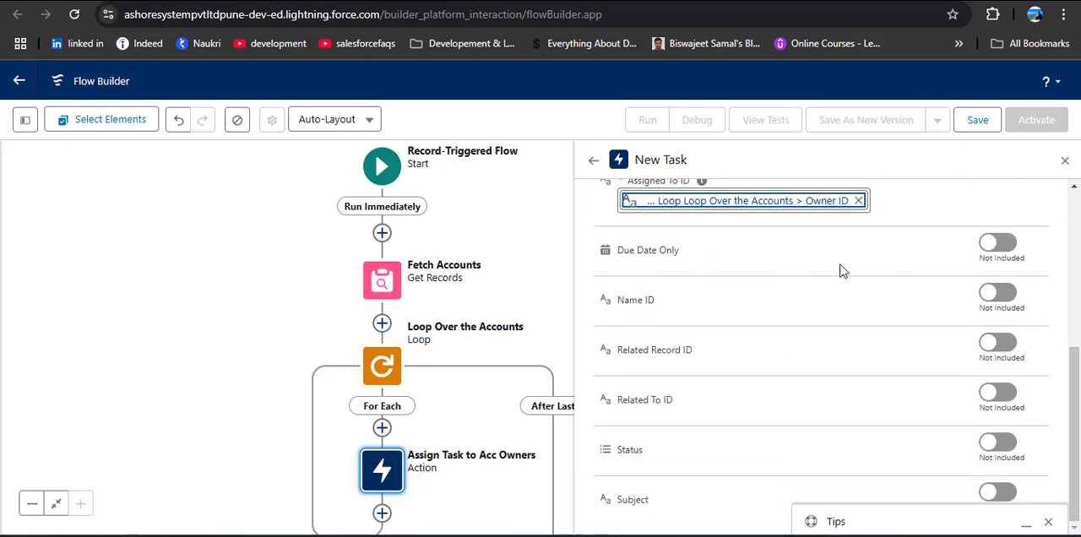
pyautogui.click(991, 245)
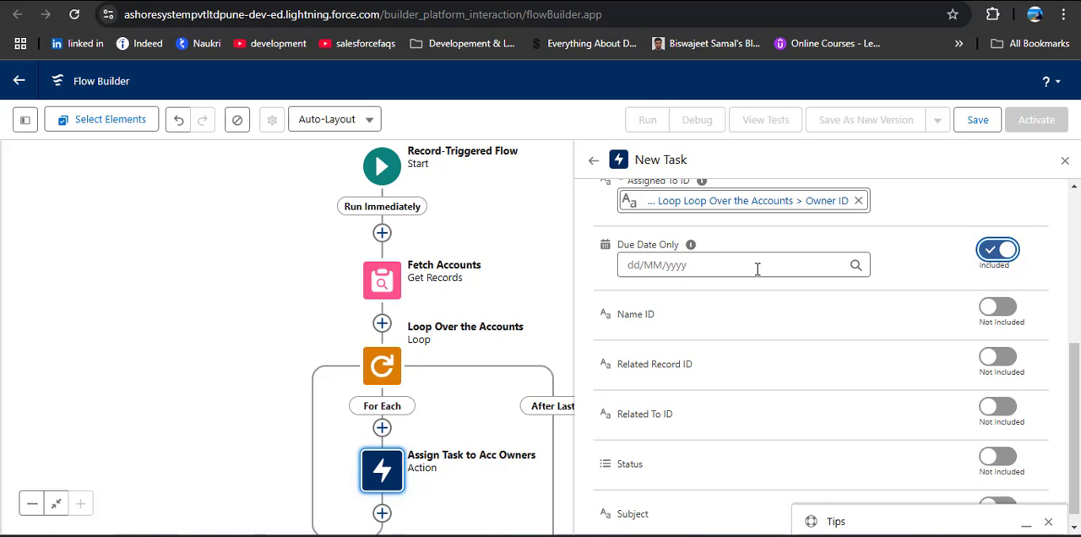
pyautogui.click(745, 261)
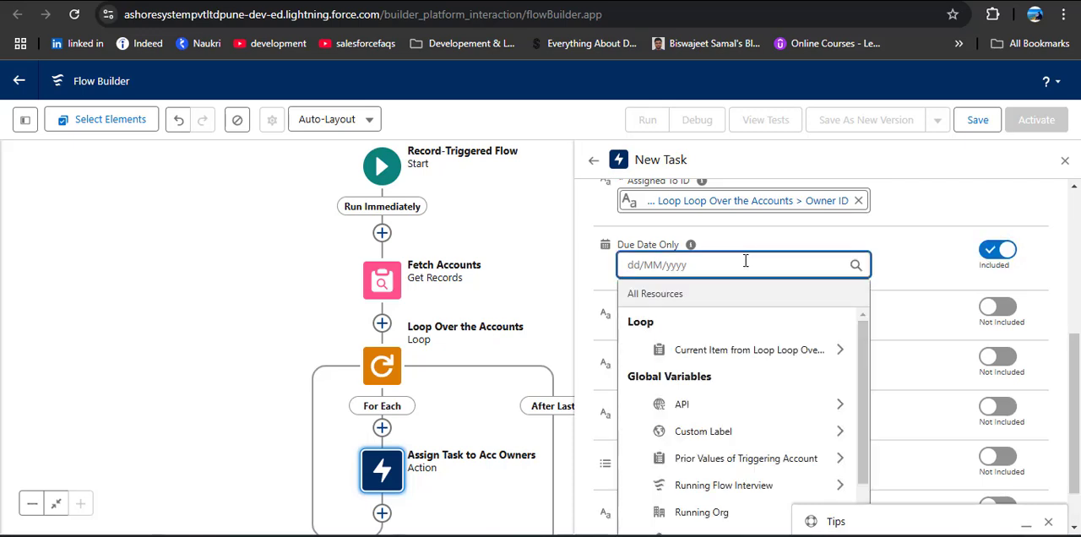
pyautogui.scroll(-3, 743, 317)
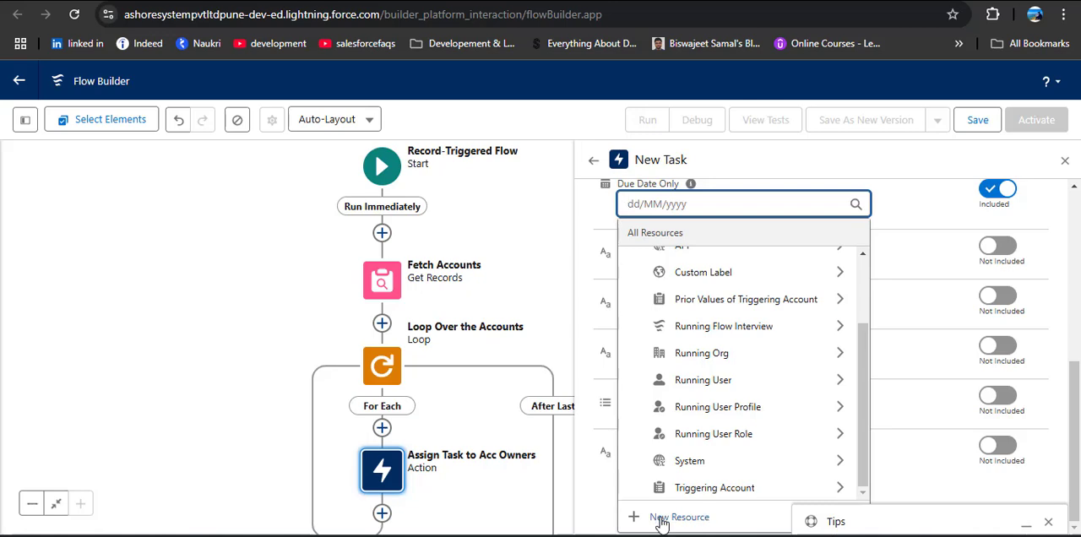
pyautogui.click(697, 521)
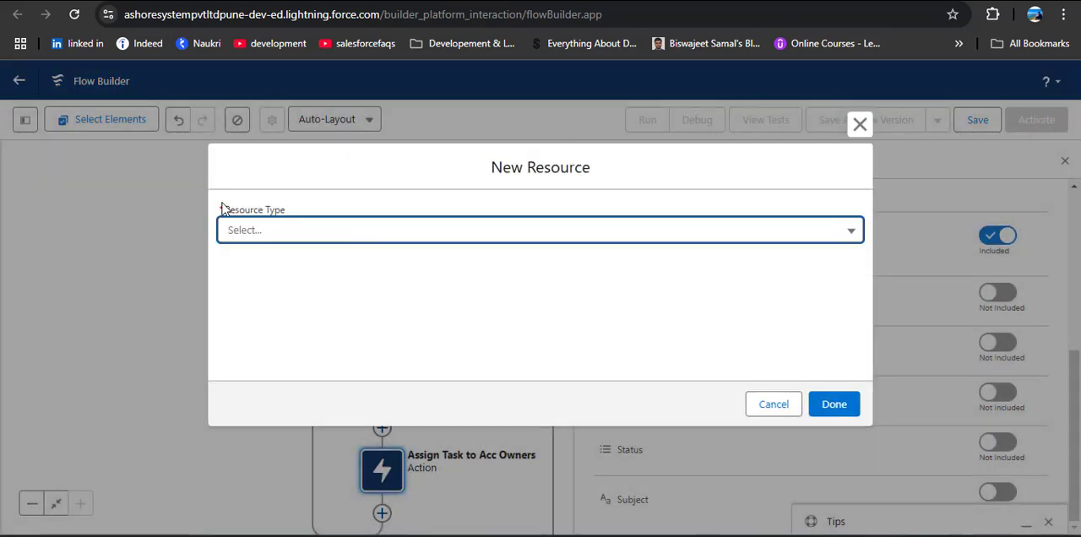
pyautogui.click(321, 233)
pyautogui.click(325, 331)
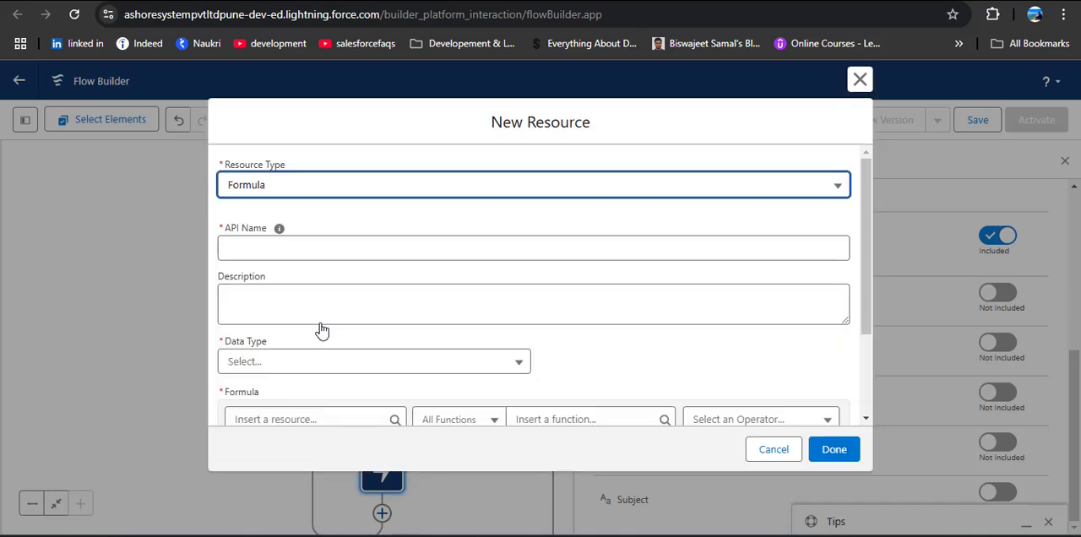
# Give the formula resource the API name DueDate and the data type Date
pyautogui.click(338, 250)
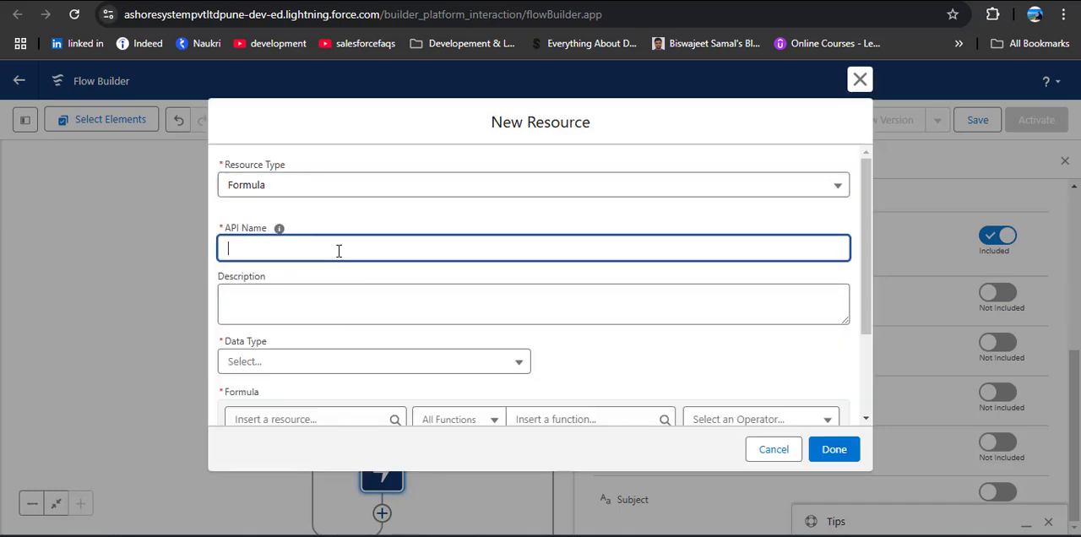
pyautogui.write('DueDate')
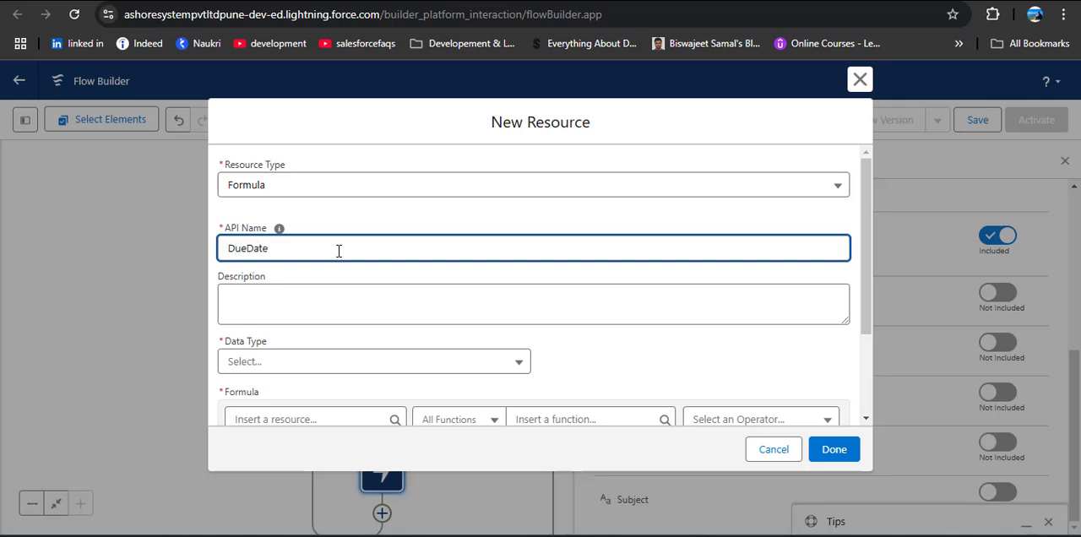
pyautogui.click(354, 361)
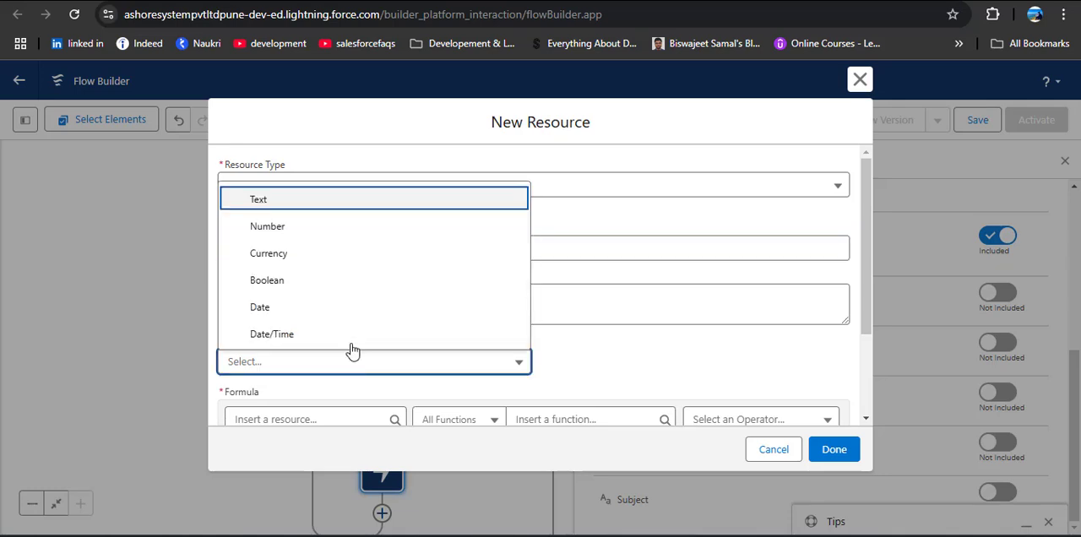
pyautogui.click(258, 307)
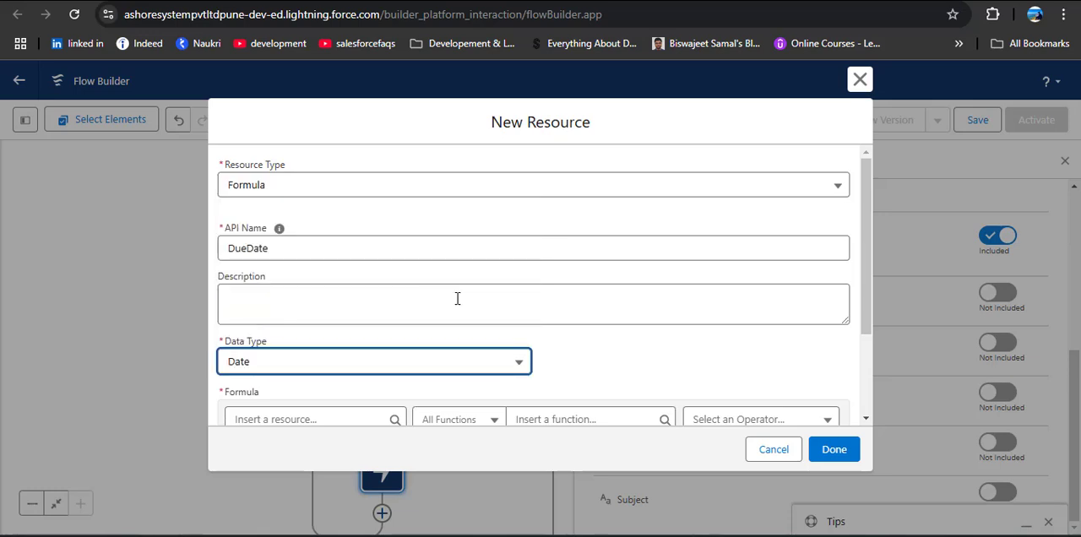
# Insert the LastModifiedDate field of the loop's current account into the DueDate formula
pyautogui.scroll(-3, 457, 298)
pyautogui.click(417, 344)
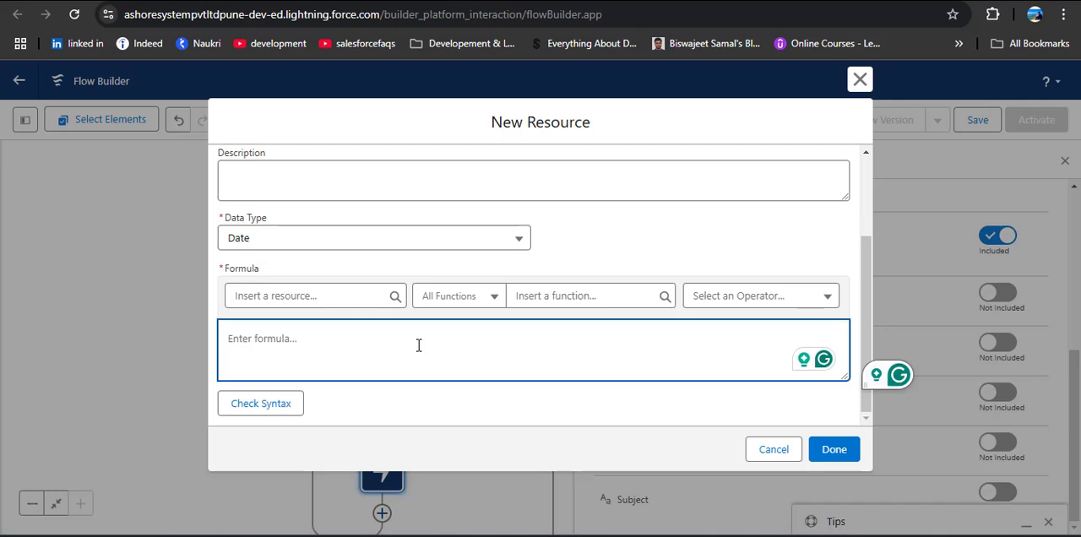
pyautogui.click(308, 294)
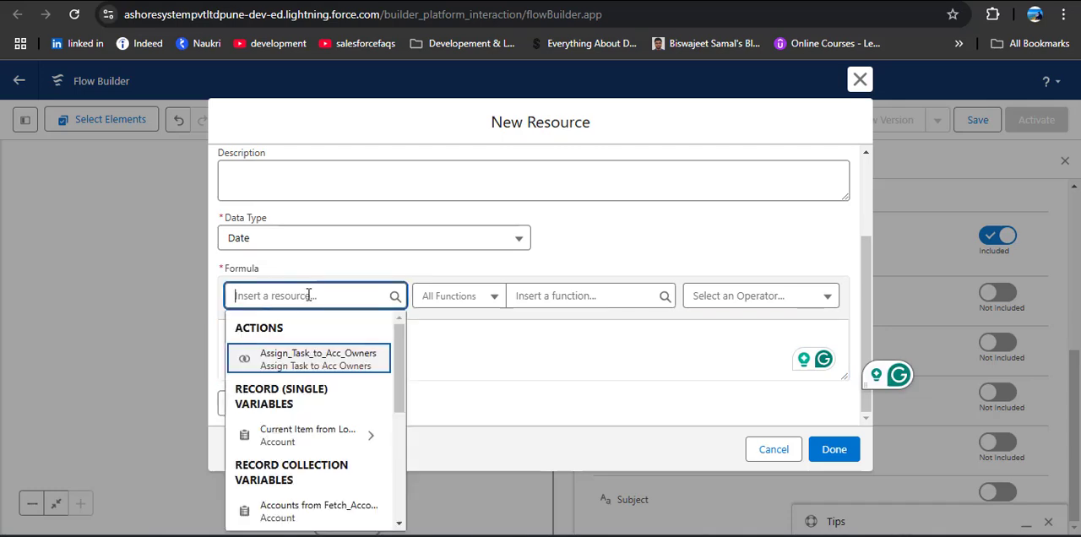
pyautogui.click(304, 435)
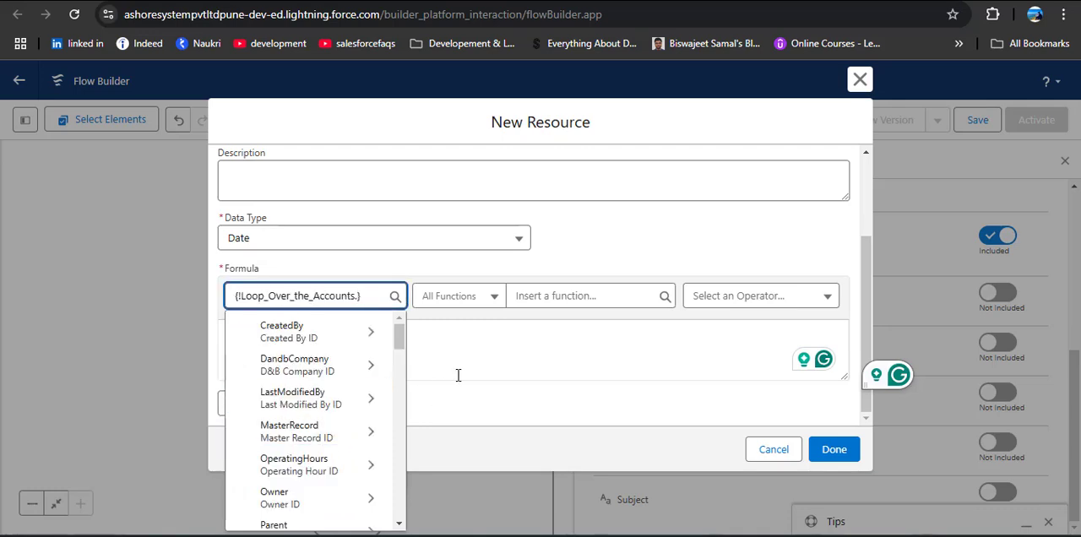
pyautogui.write('Date')
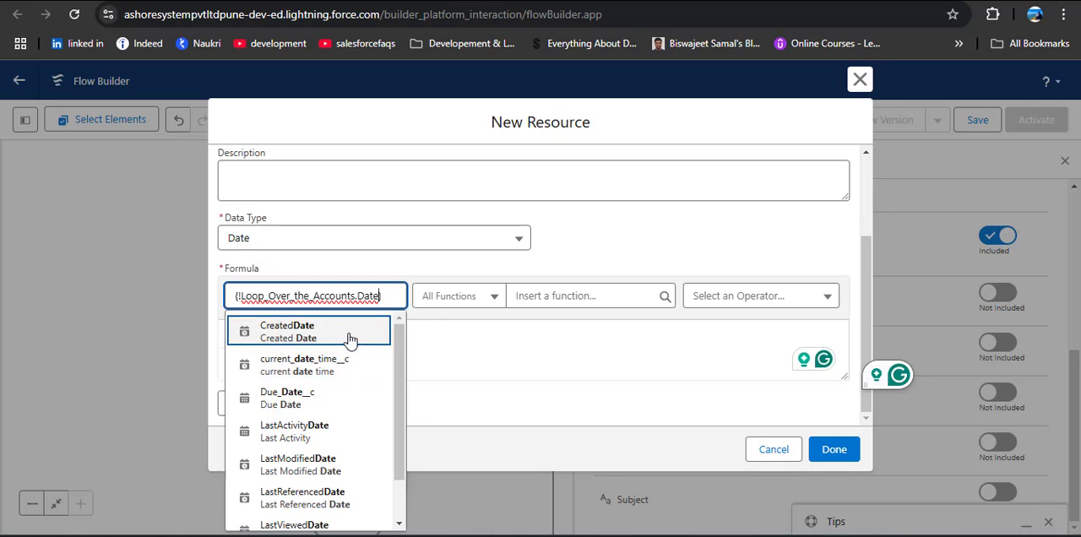
pyautogui.scroll(-1, 337, 359)
pyautogui.scroll(-1, 333, 360)
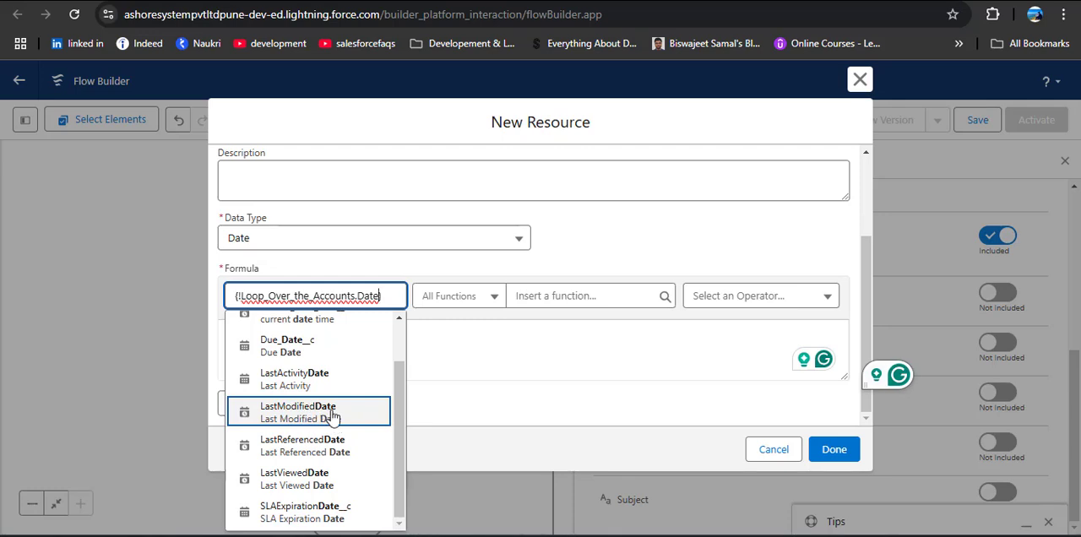
pyautogui.click(308, 414)
# Append + 5 to the LastModifiedDate formula, check its syntax and save the DueDate resource
pyautogui.click(482, 341)
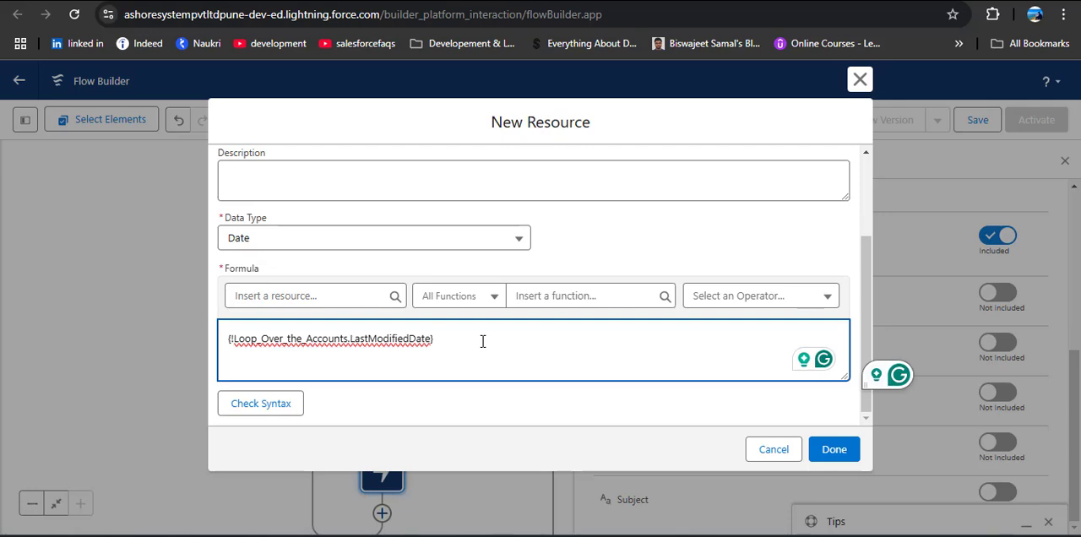
pyautogui.write('+ 5')
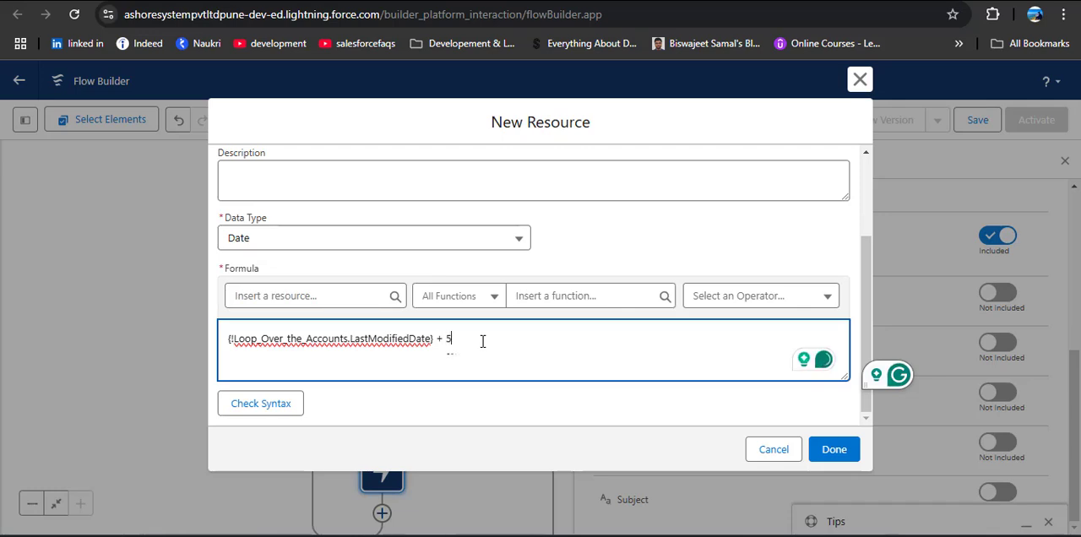
pyautogui.click(275, 404)
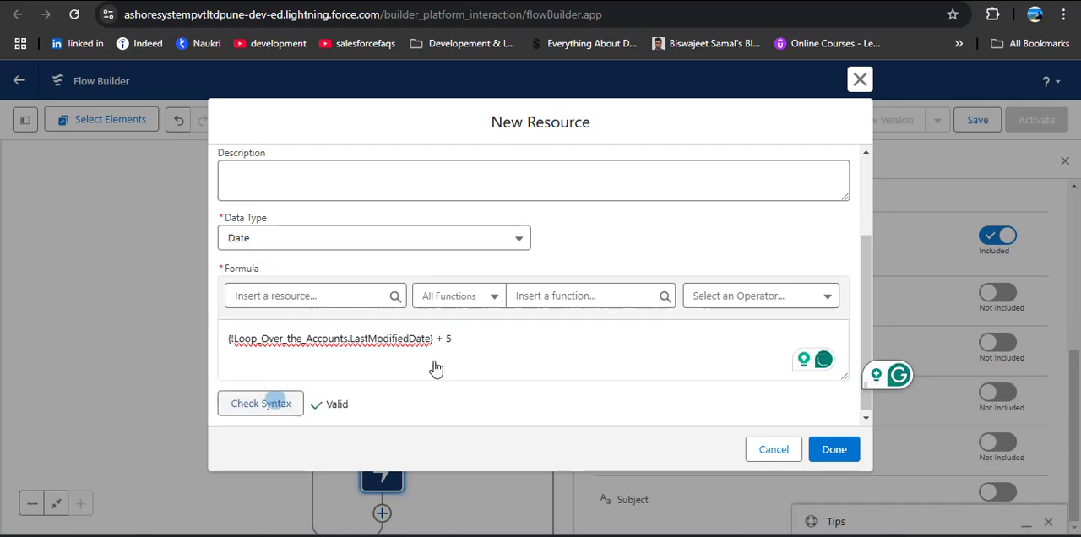
pyautogui.click(833, 455)
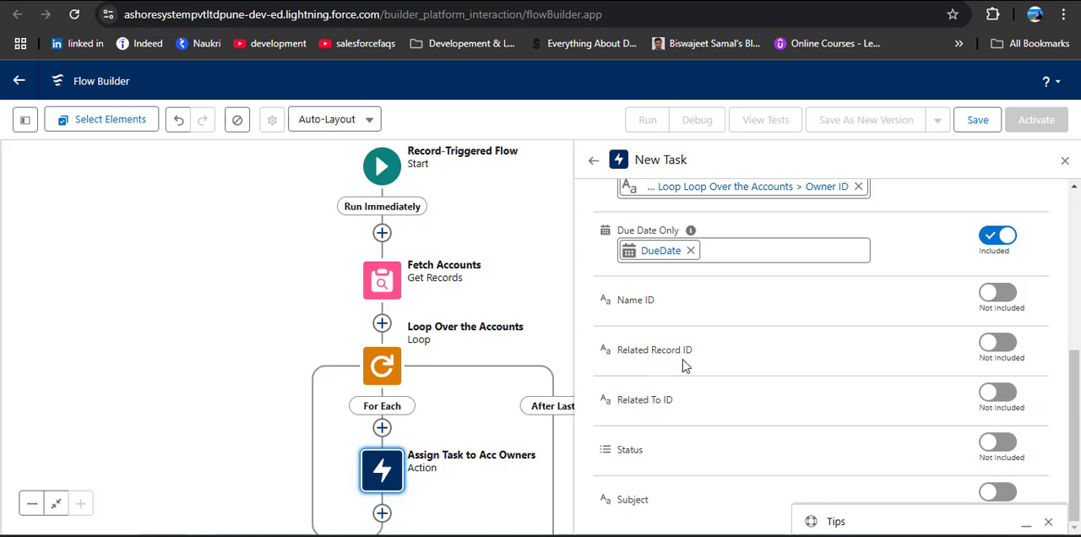
pyautogui.click(991, 350)
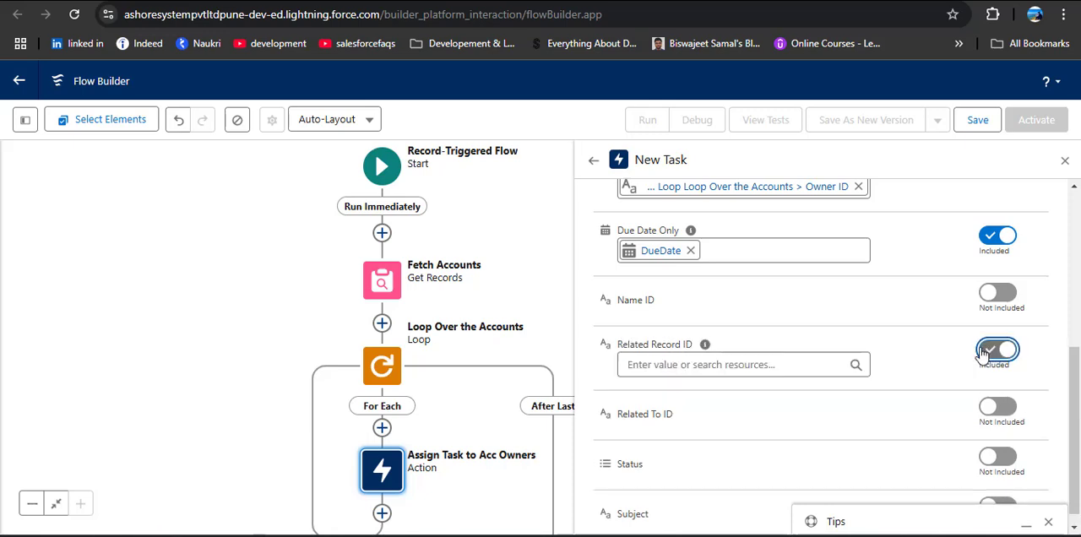
pyautogui.click(782, 365)
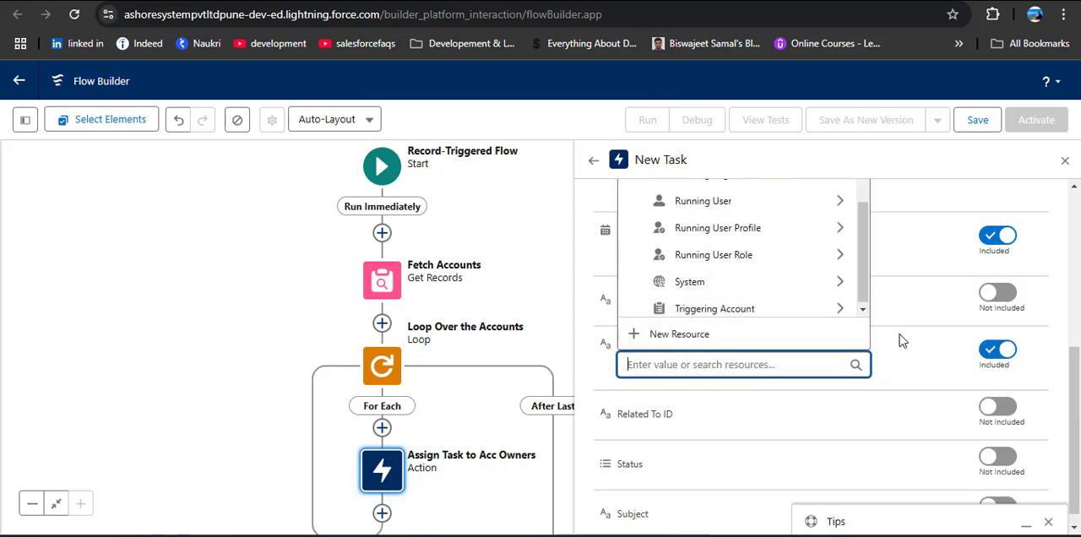
pyautogui.scroll(3, 904, 342)
pyautogui.scroll(7, 800, 380)
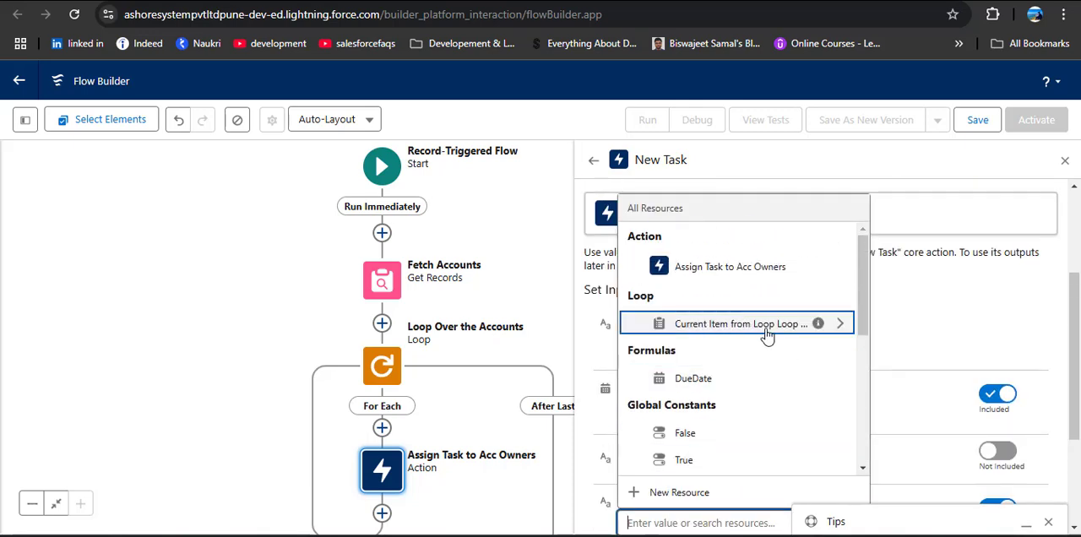
pyautogui.click(742, 331)
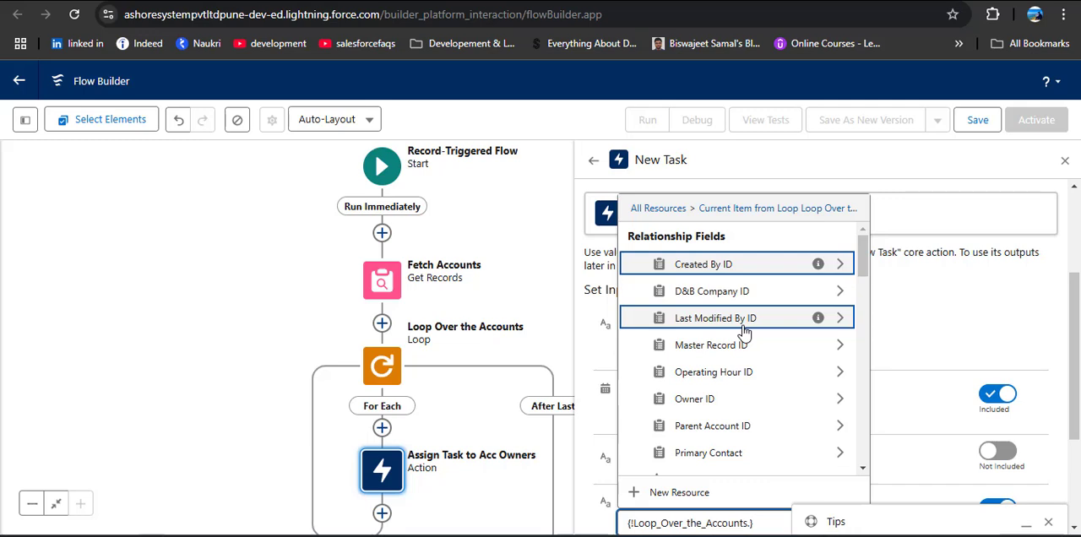
pyautogui.scroll(-3, 743, 377)
pyautogui.scroll(-12, 742, 377)
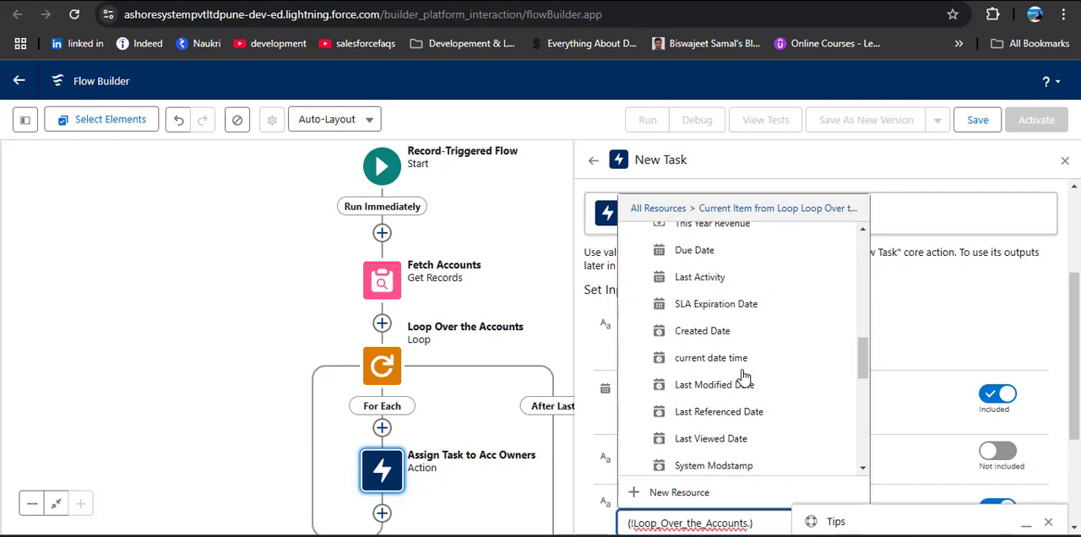
pyautogui.scroll(-5, 743, 377)
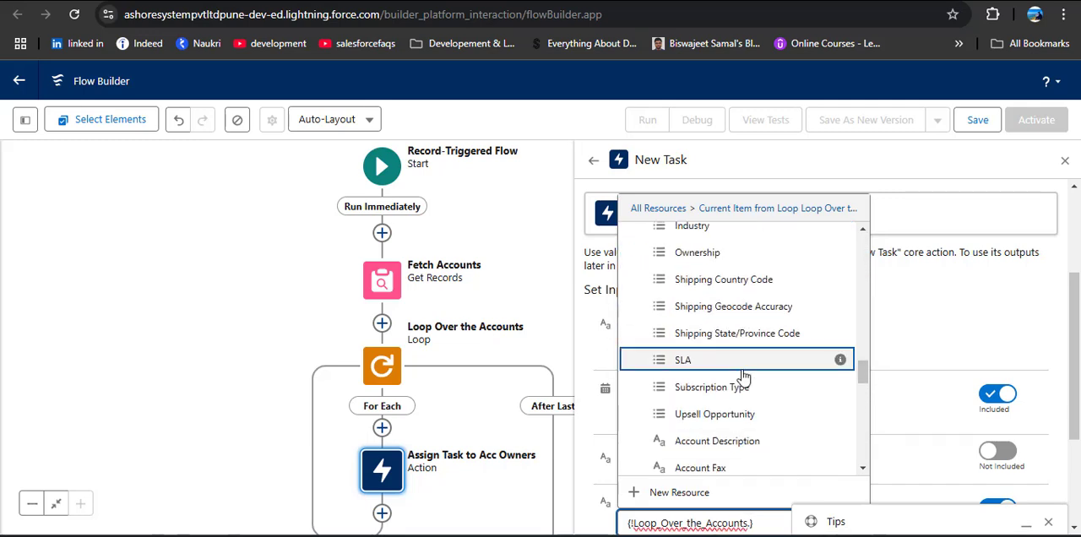
pyautogui.write('id')
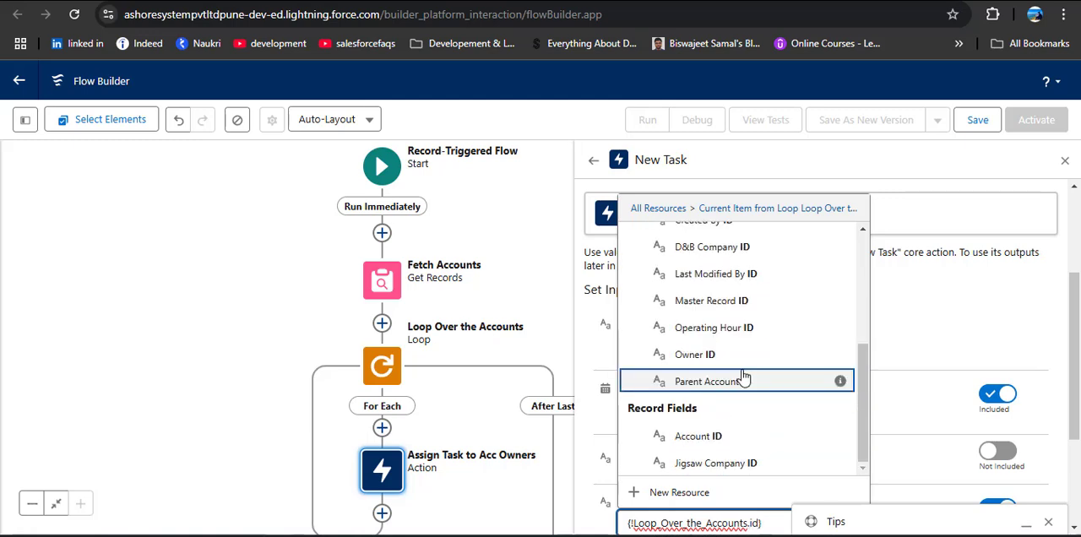
pyautogui.scroll(-2, 743, 378)
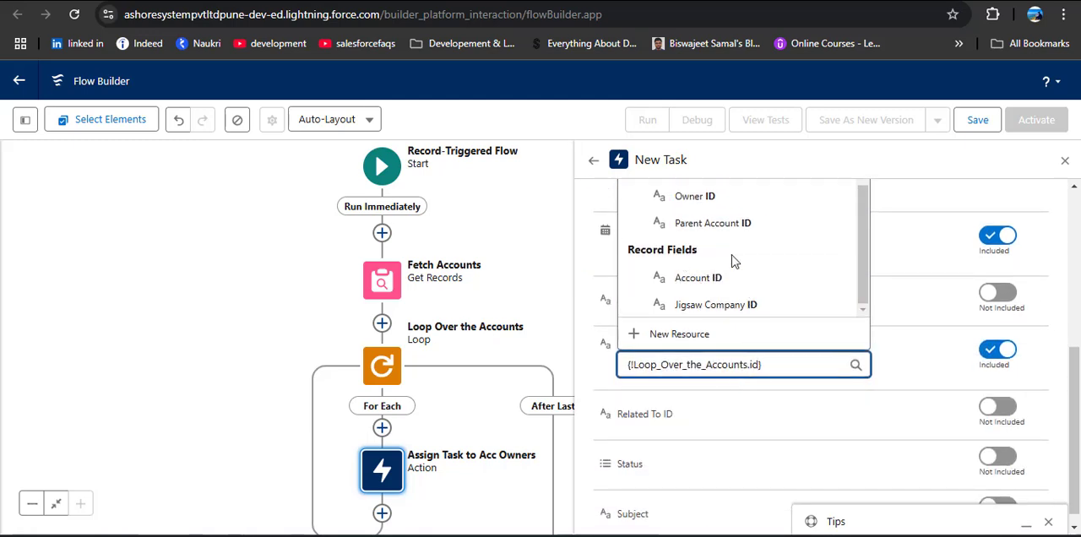
pyautogui.click(737, 284)
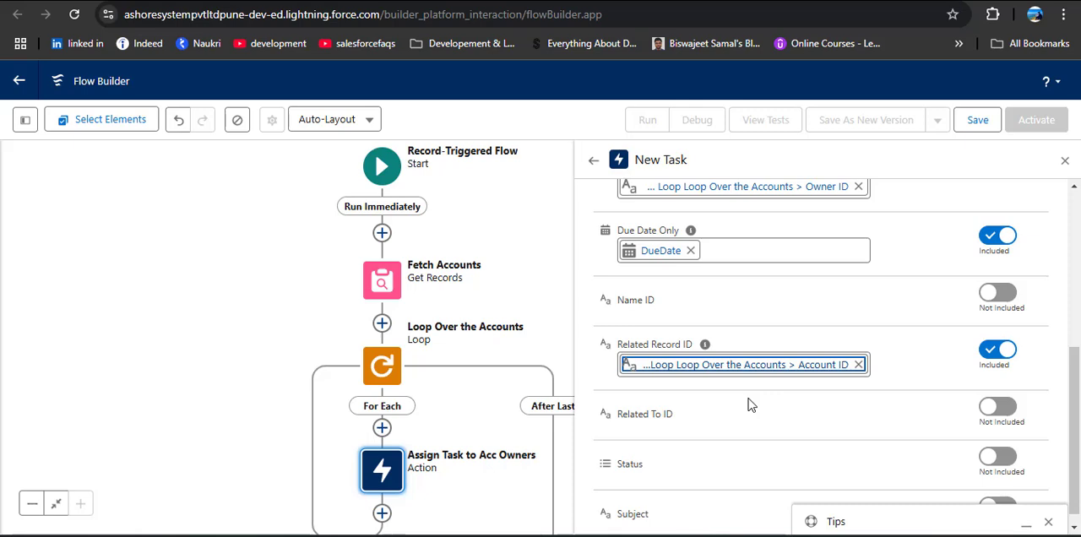
pyautogui.click(856, 365)
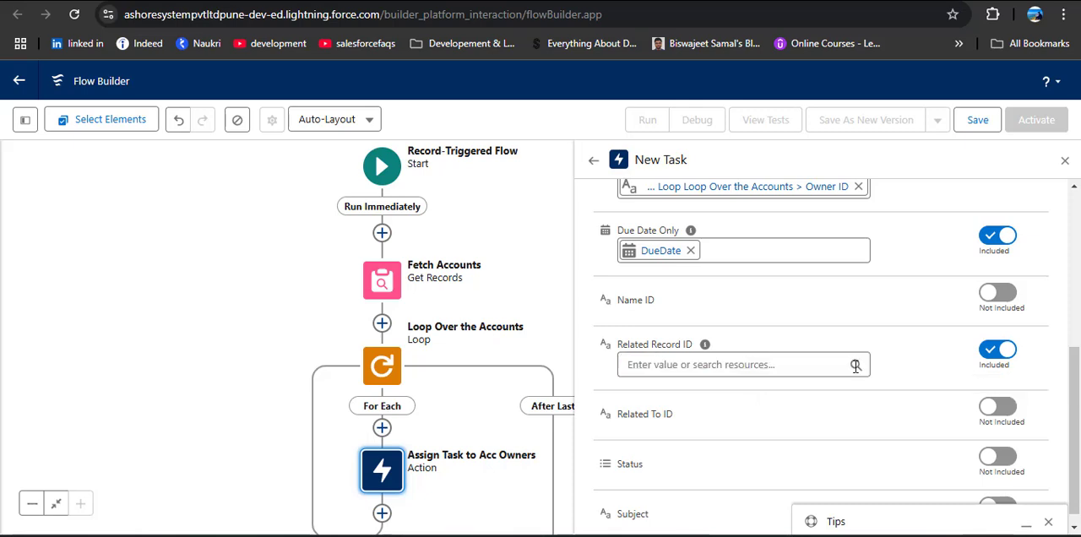
pyautogui.click(997, 349)
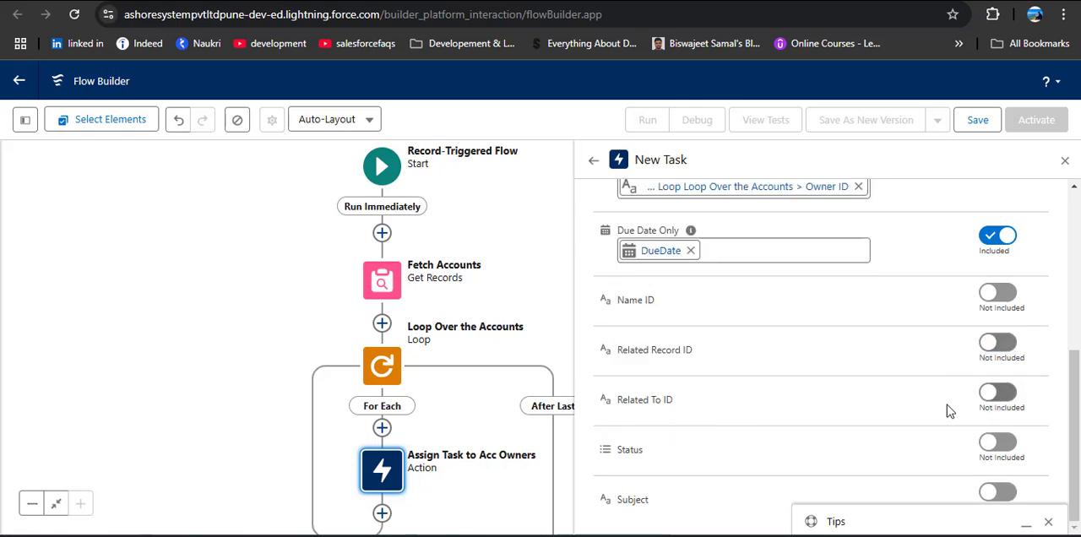
# Include the Related To ID input and set it to the Account ID of the loop's current account
pyautogui.click(997, 392)
pyautogui.click(722, 413)
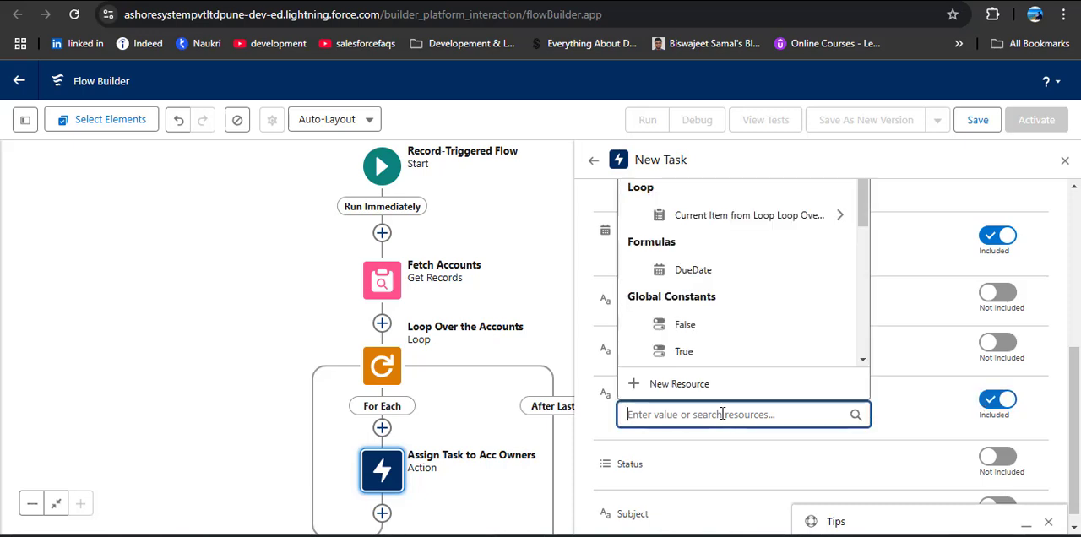
pyautogui.click(721, 214)
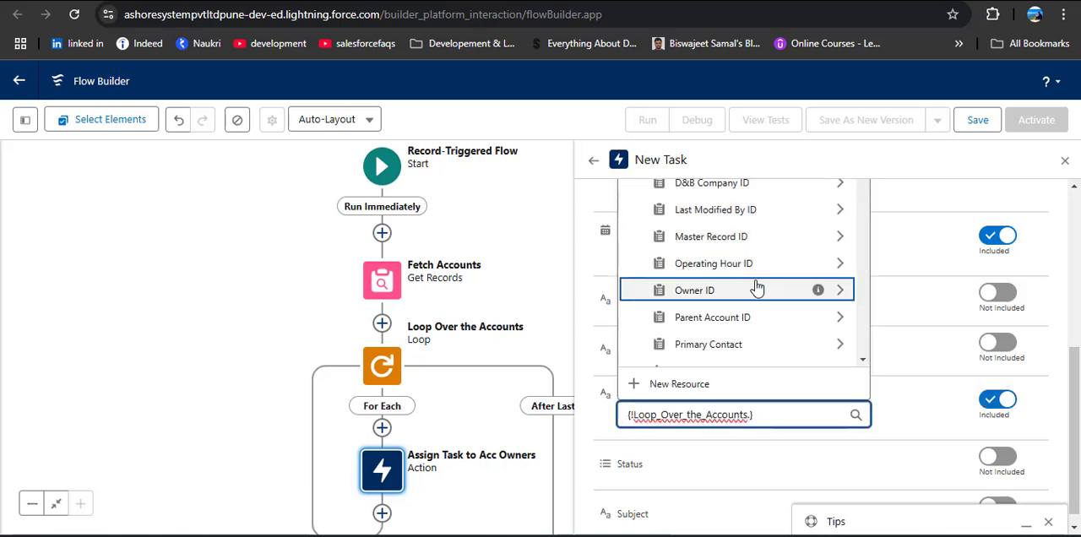
pyautogui.write('Id')
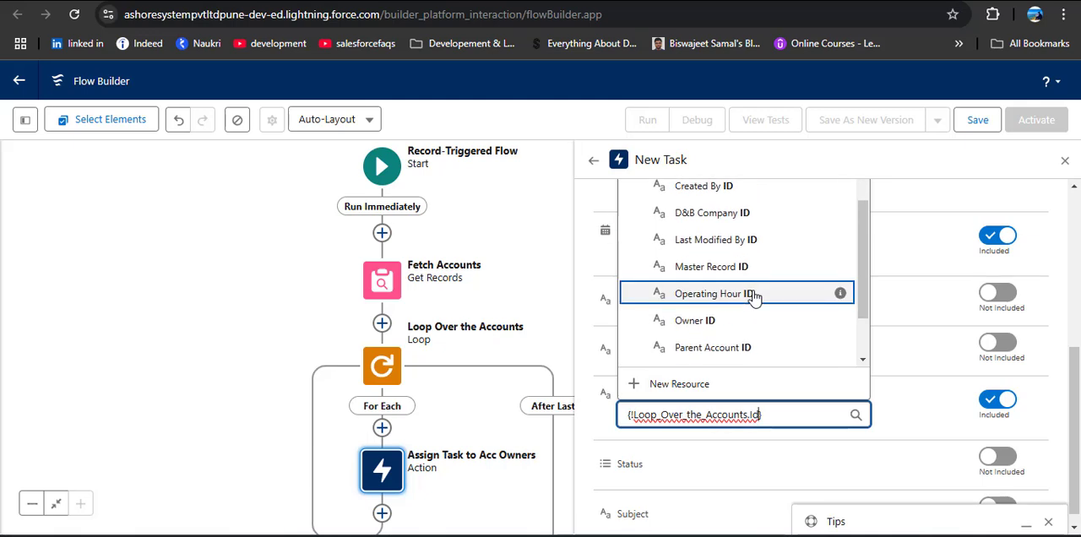
pyautogui.scroll(-2, 754, 295)
pyautogui.click(723, 329)
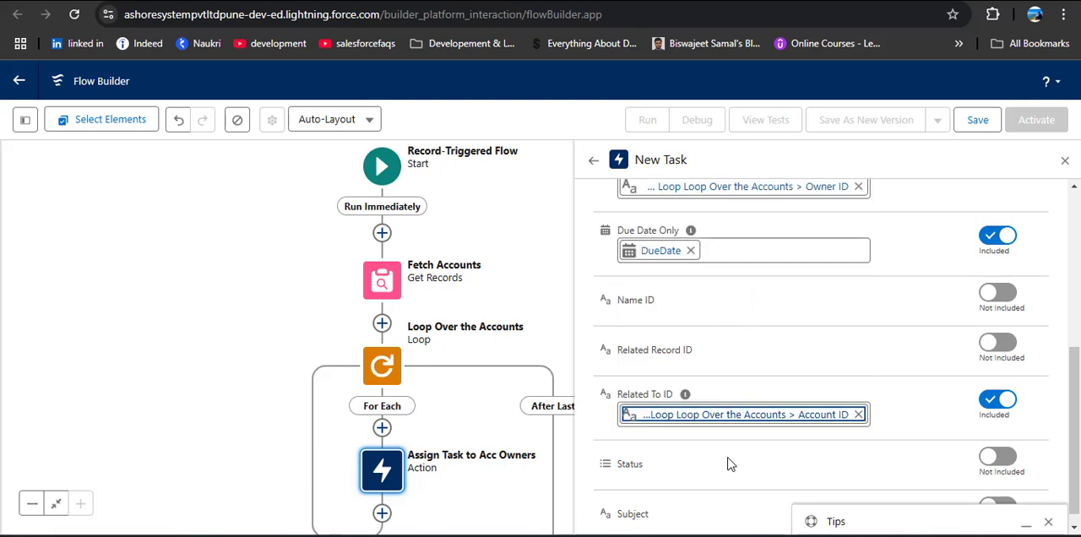
pyautogui.click(731, 460)
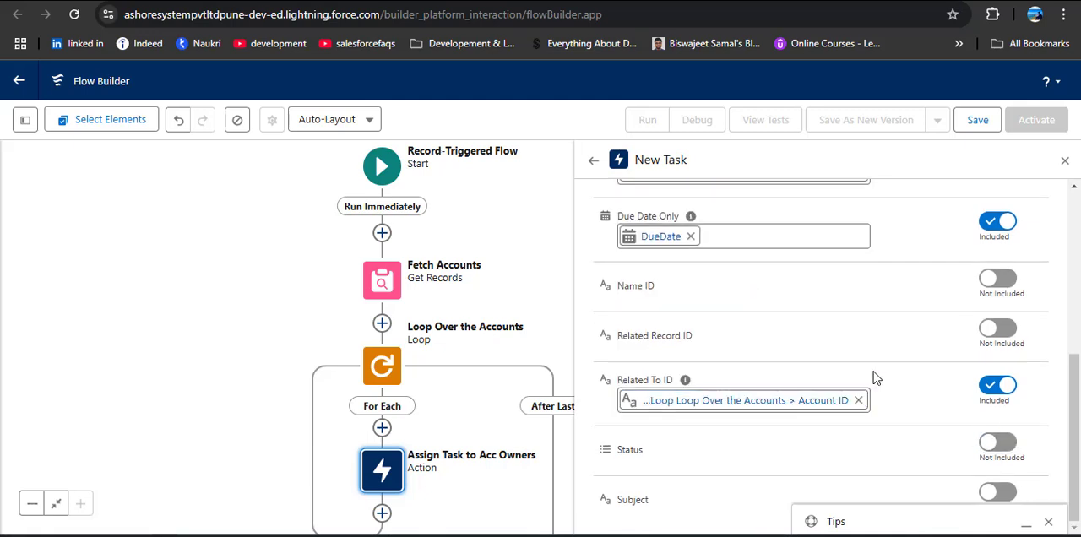
# Include the Subject input with the value "High Priority Account...!" and close the task action's settings
pyautogui.click(996, 493)
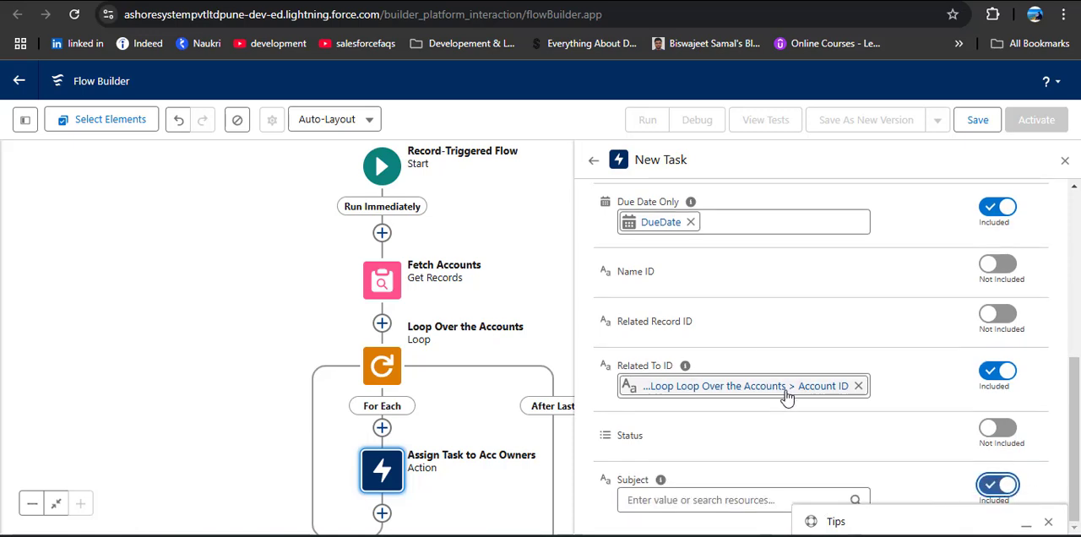
pyautogui.click(698, 499)
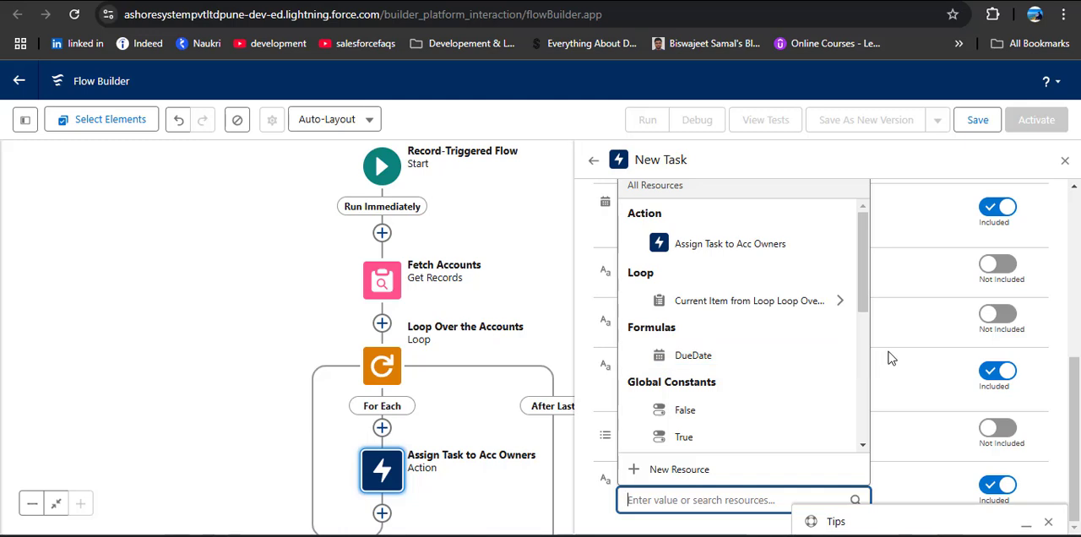
pyautogui.write('High')
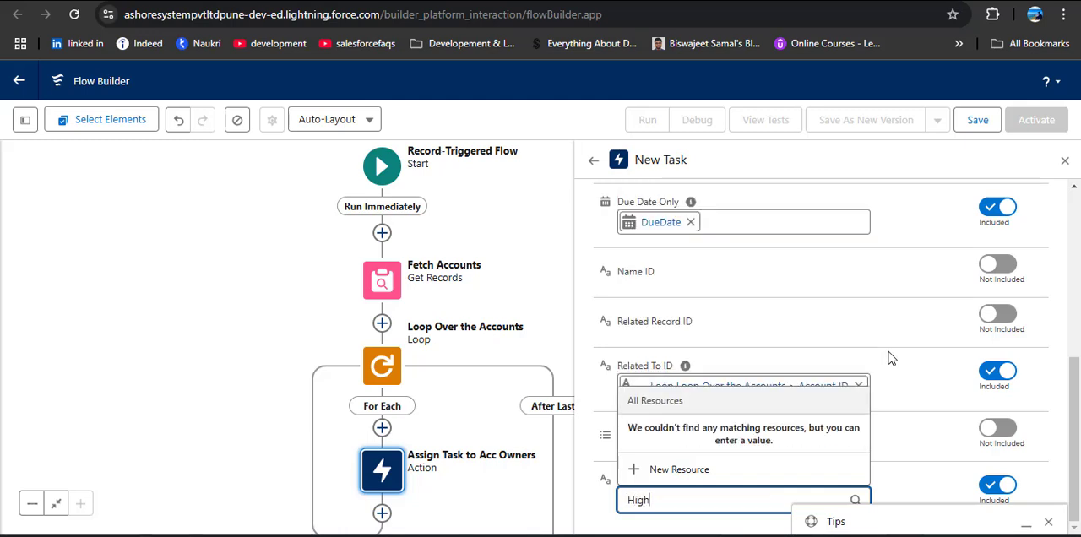
pyautogui.write(' Prio')
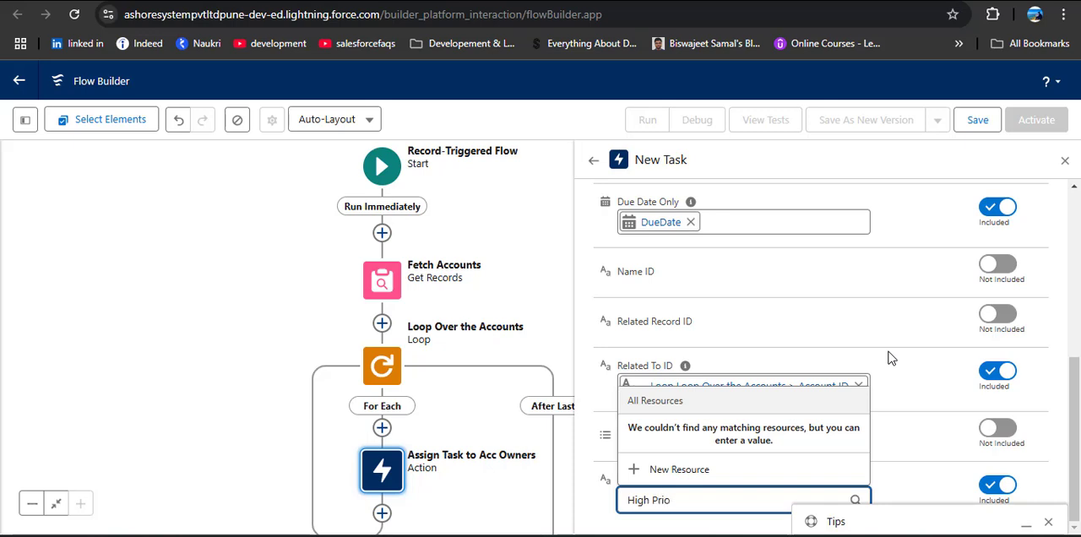
pyautogui.write('rity Account...!')
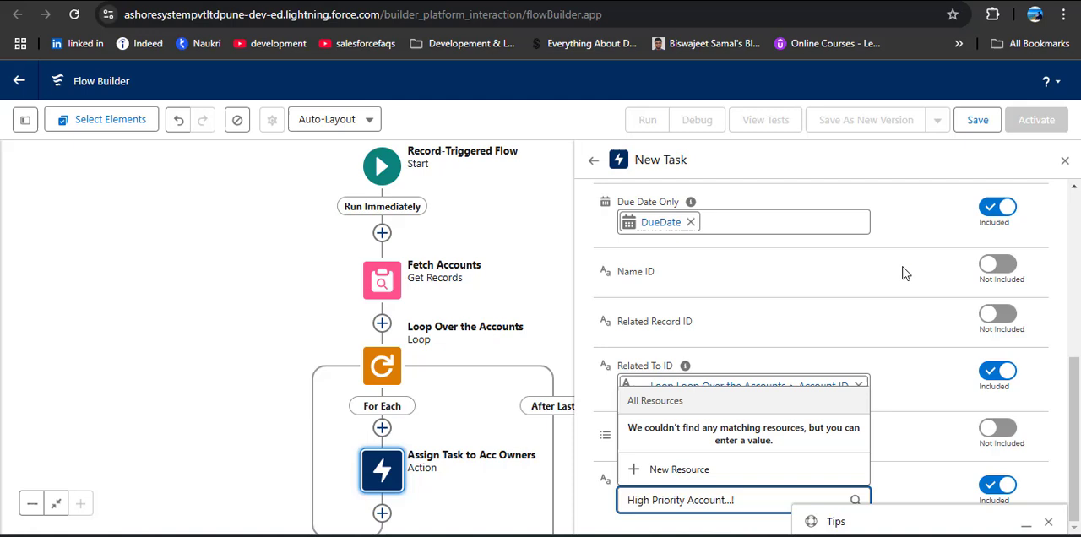
pyautogui.click(909, 269)
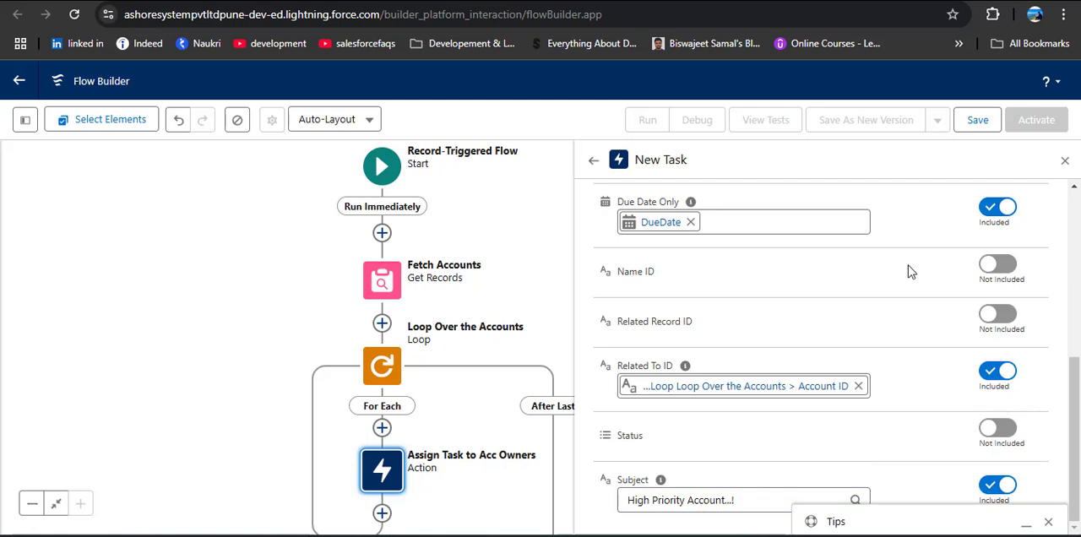
pyautogui.click(1064, 161)
# Save the flow with the label Assign Task to Account Owners and the API name Assign_Task_to_Account_Owners
pyautogui.moveTo(681, 312); pyautogui.dragTo(844, 207)
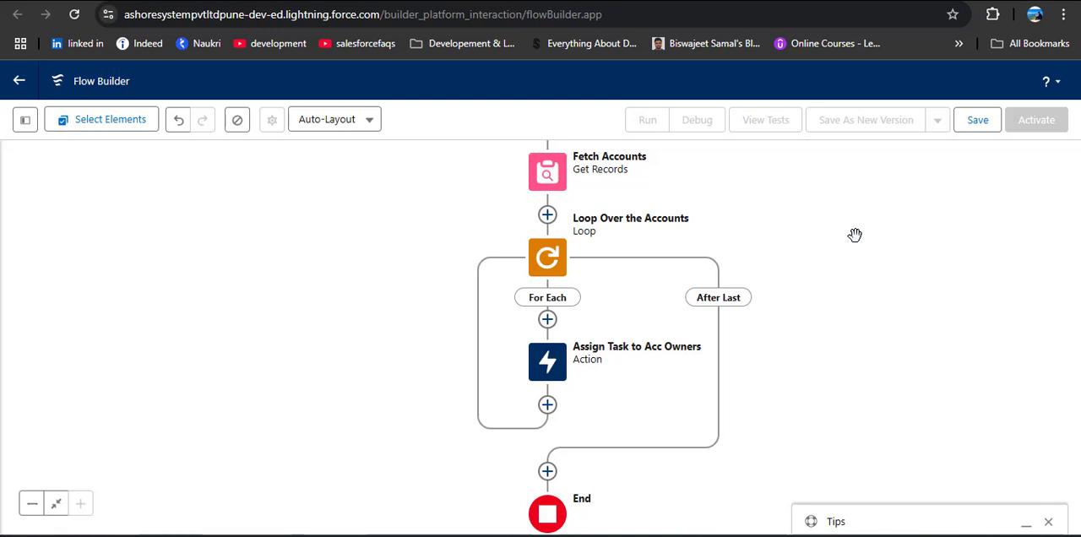
pyautogui.click(978, 122)
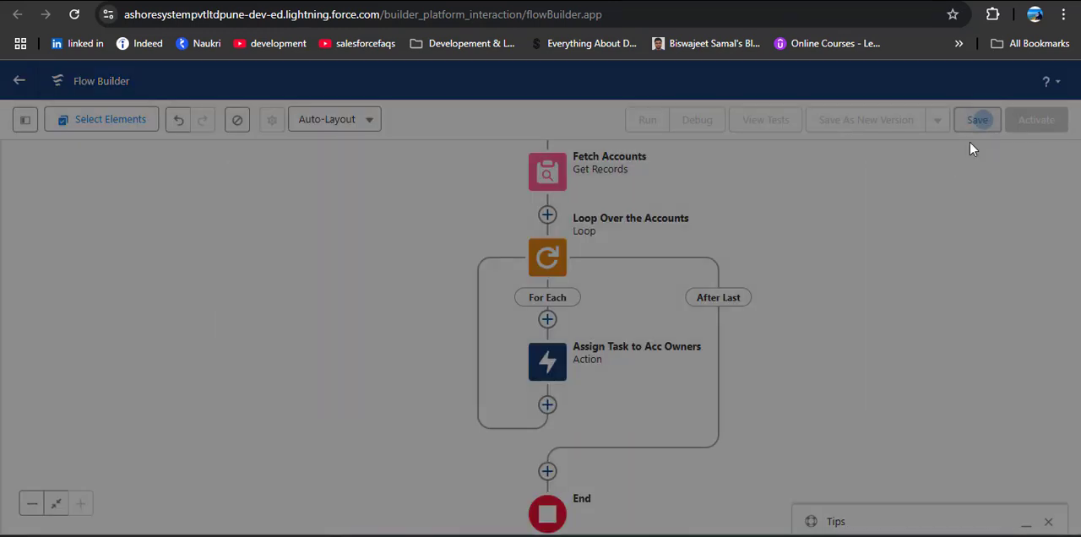
pyautogui.click(398, 245)
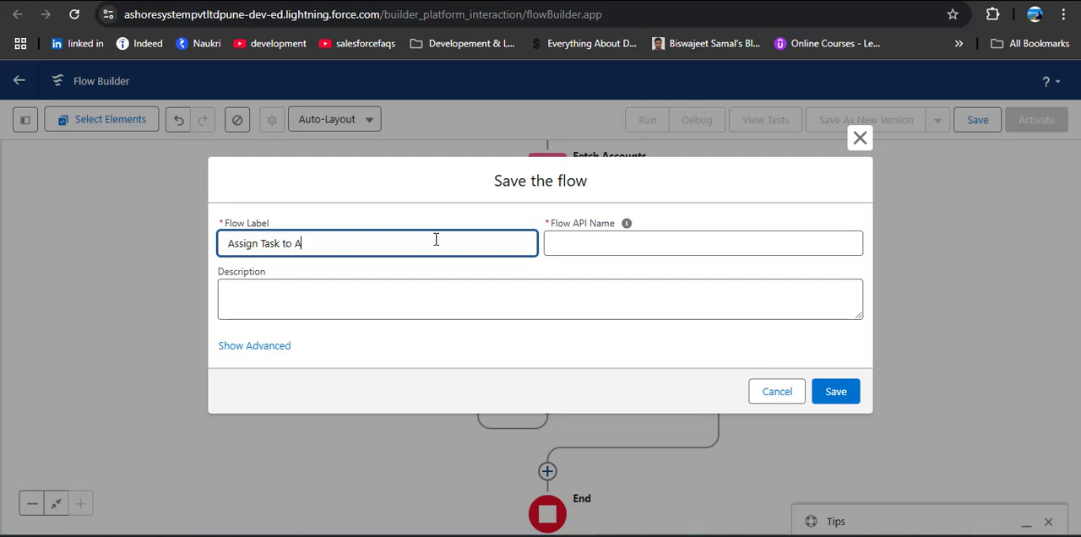
pyautogui.write('Owners')
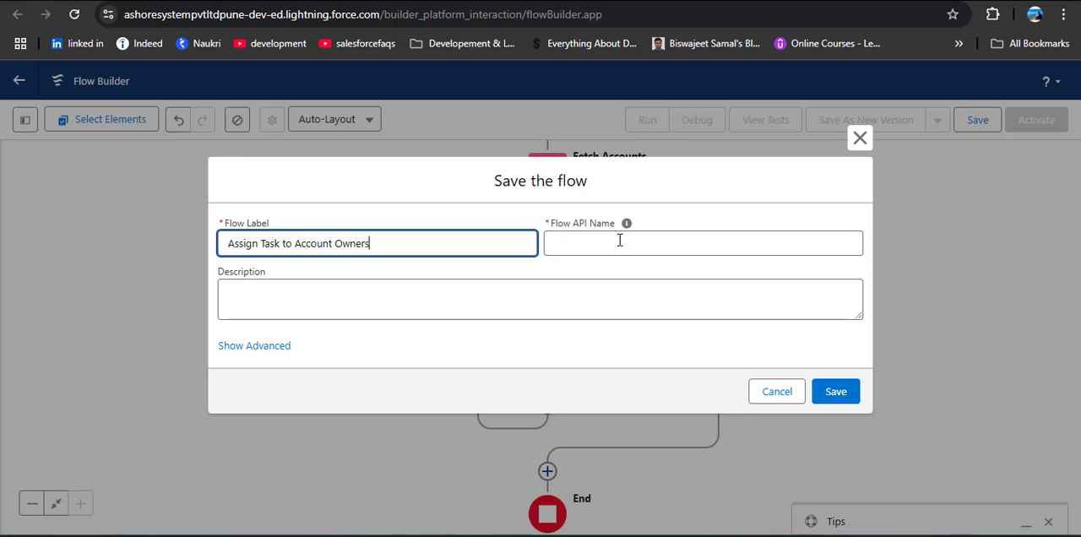
pyautogui.click(620, 242)
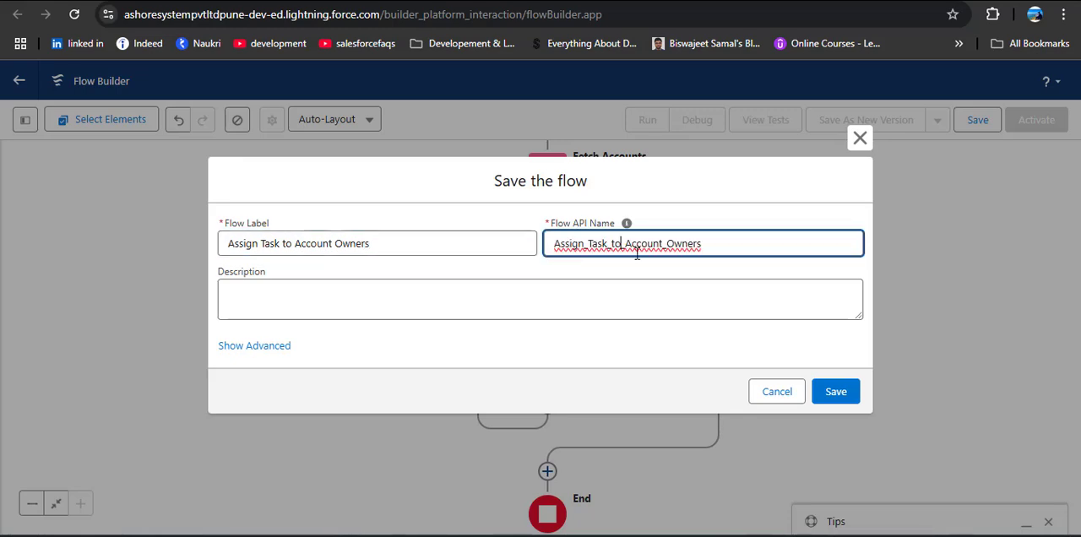
pyautogui.click(835, 394)
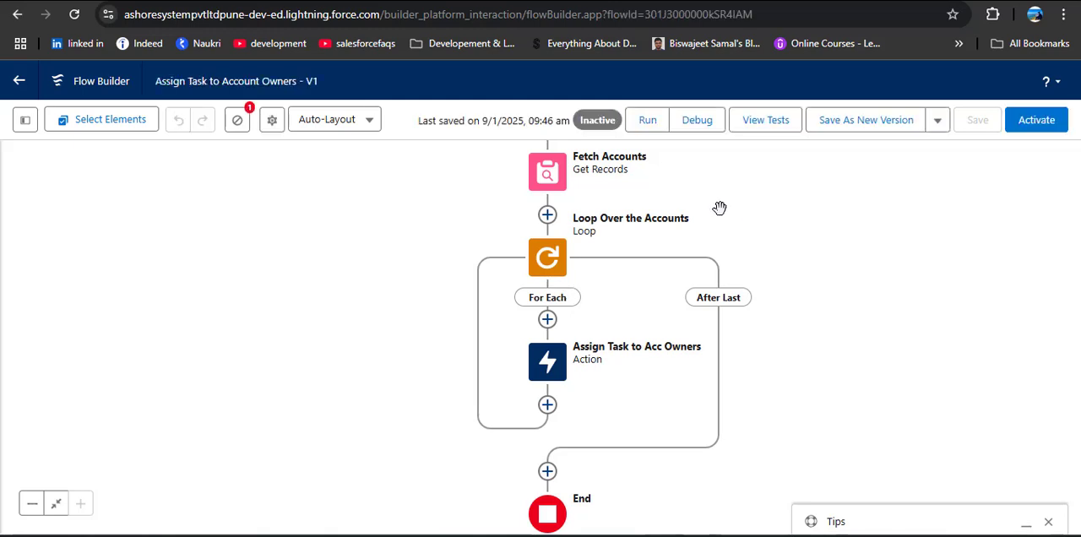
# Set up a debug run as if the record is Updated, with Account of TSinfo Technologies as triggering record, and check its field values
pyautogui.click(700, 125)
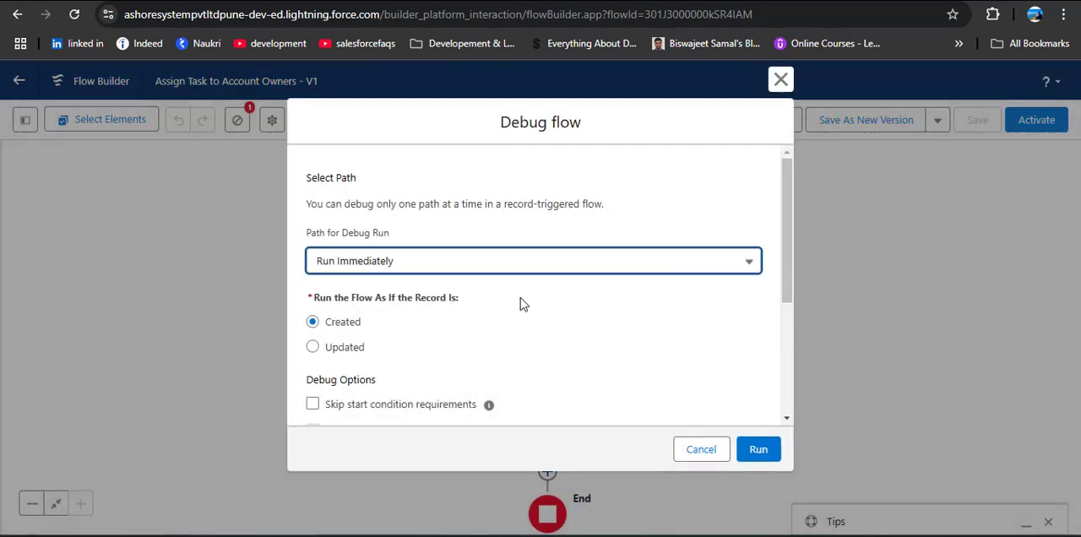
pyautogui.click(312, 350)
pyautogui.scroll(-3, 586, 362)
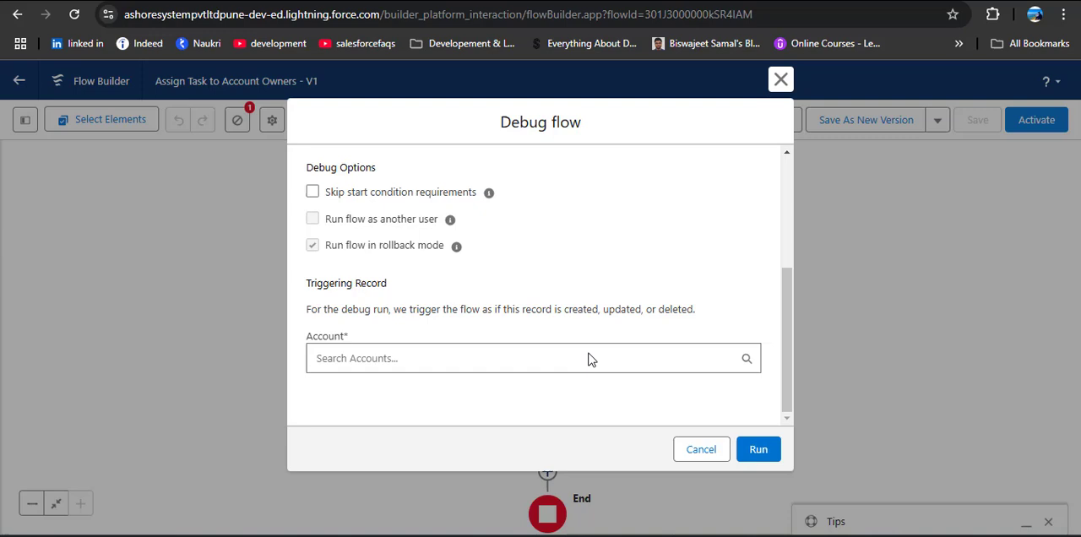
pyautogui.click(525, 358)
pyautogui.scroll(-3, 529, 354)
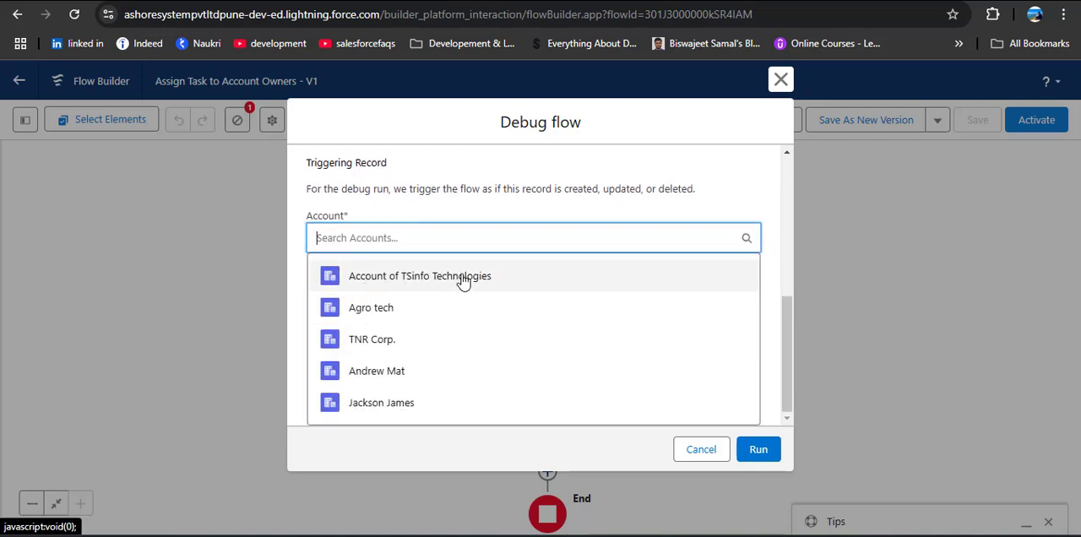
pyautogui.click(461, 278)
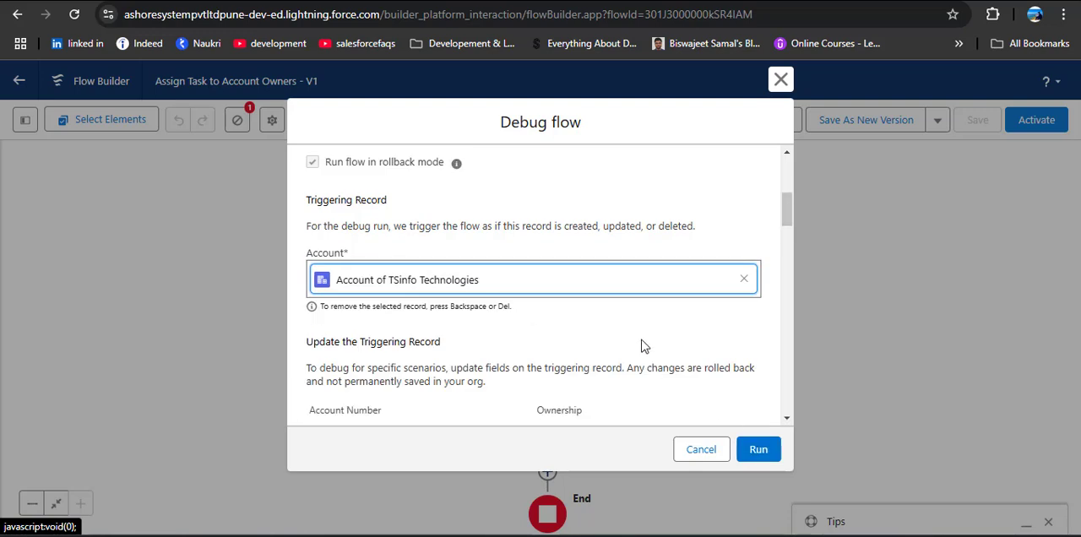
pyautogui.scroll(-5, 637, 337)
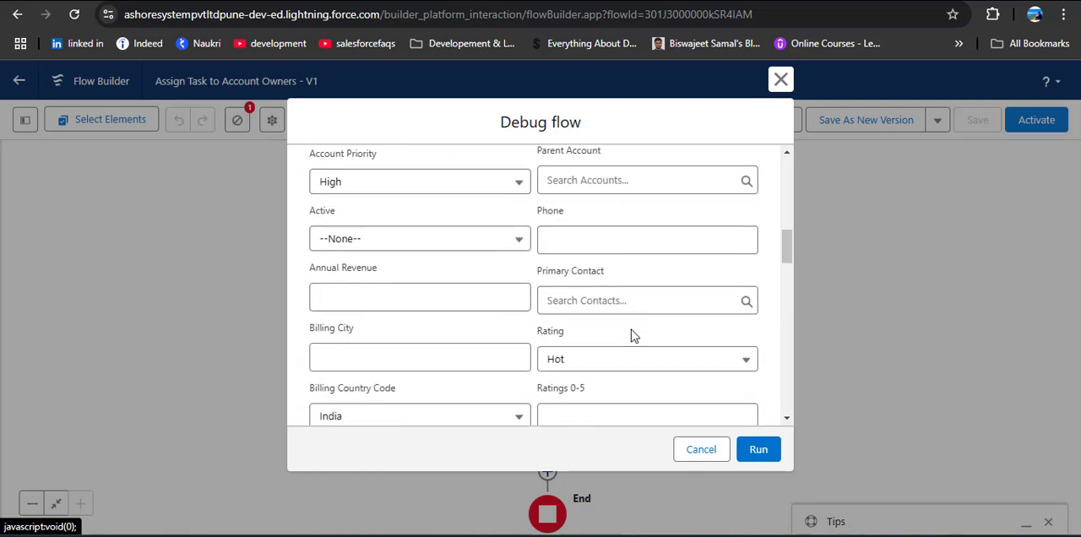
pyautogui.scroll(2, 625, 337)
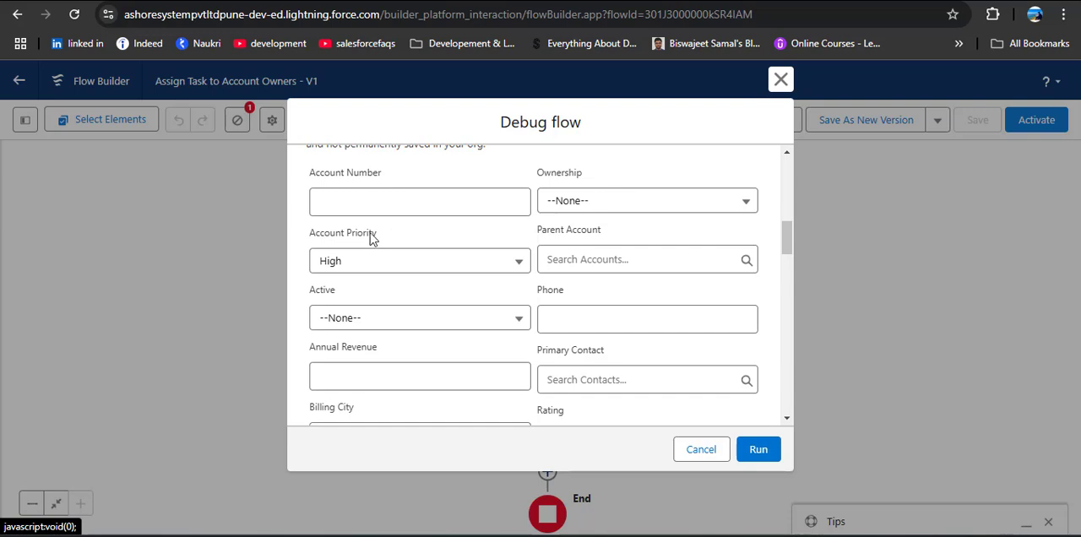
pyautogui.scroll(8, 617, 287)
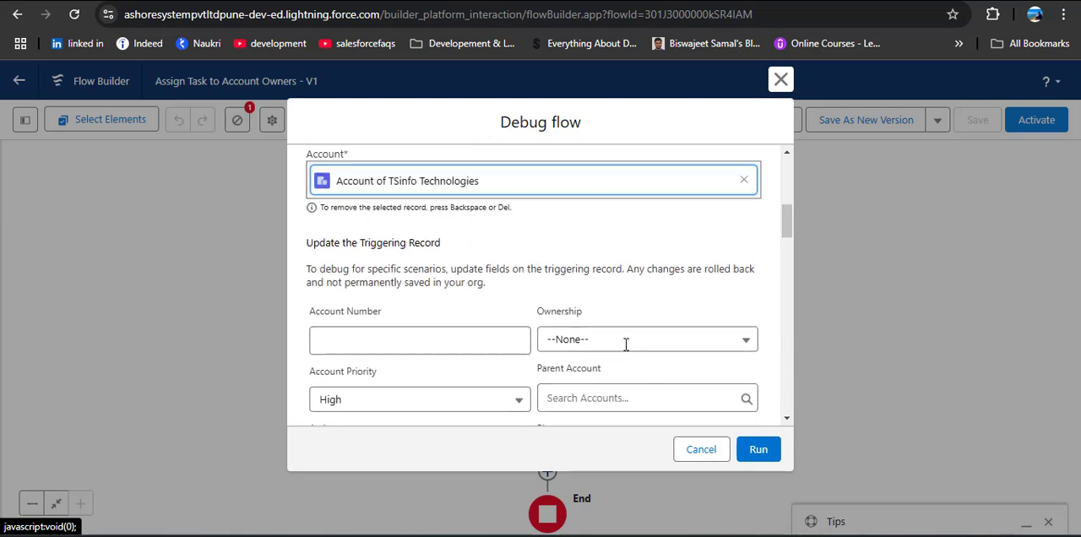
# Debug the flow with Agro tech as the triggering account and its Account Priority changed for the run, and activate the flow
pyautogui.click(743, 359)
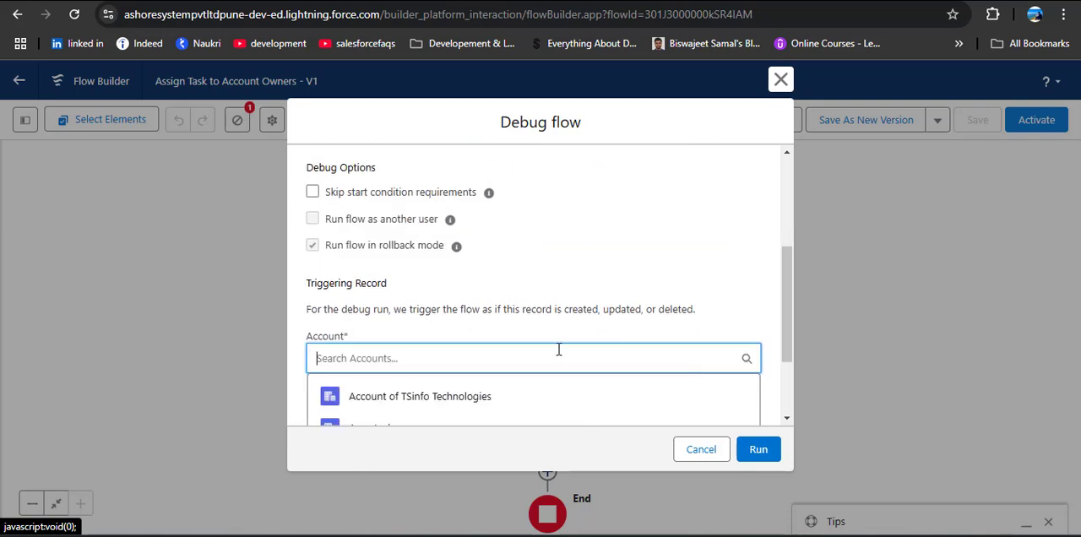
pyautogui.scroll(-3, 557, 349)
pyautogui.click(372, 308)
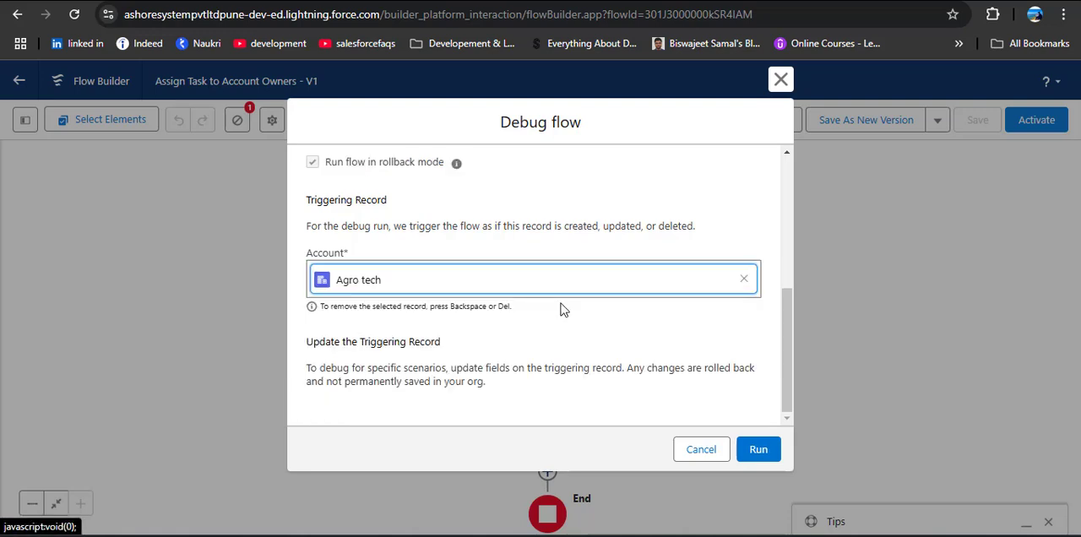
pyautogui.scroll(-3, 606, 323)
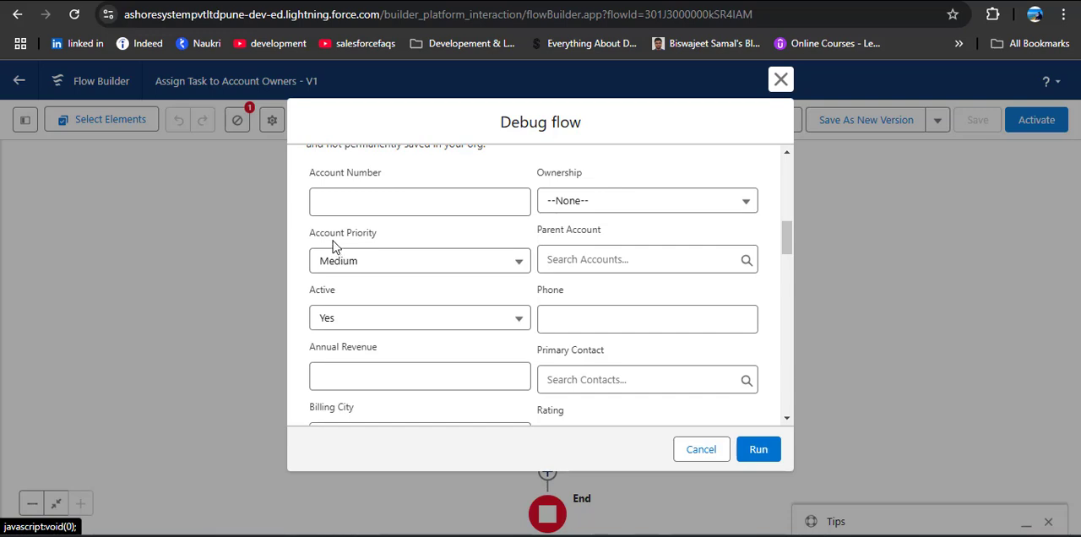
pyautogui.click(476, 267)
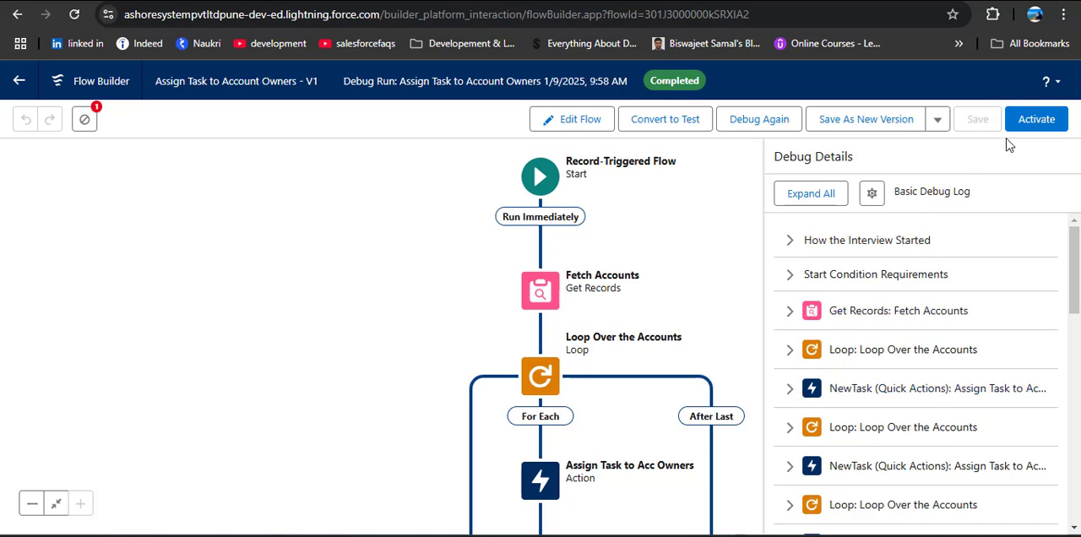
pyautogui.click(1029, 123)
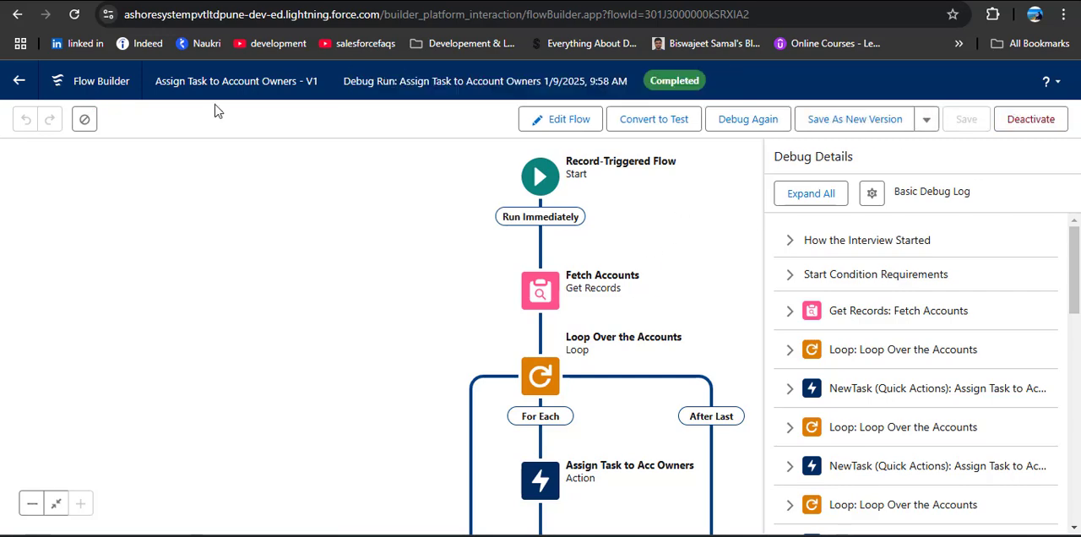
# In the Sales app's All Accounts list, find the Medium-priority Agro tech account that has an email and open its details
pyautogui.click(228, 2)
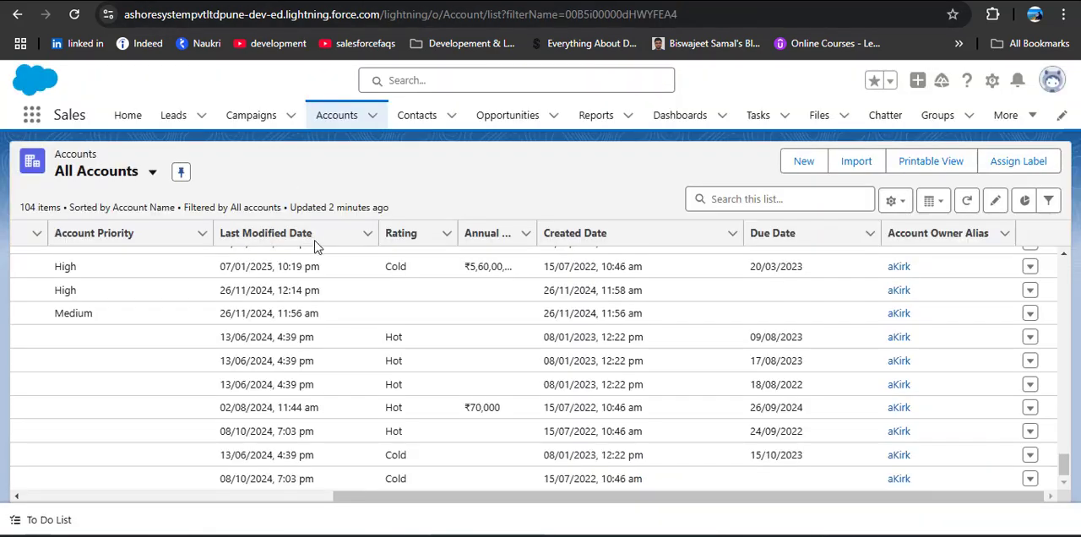
pyautogui.click(338, 124)
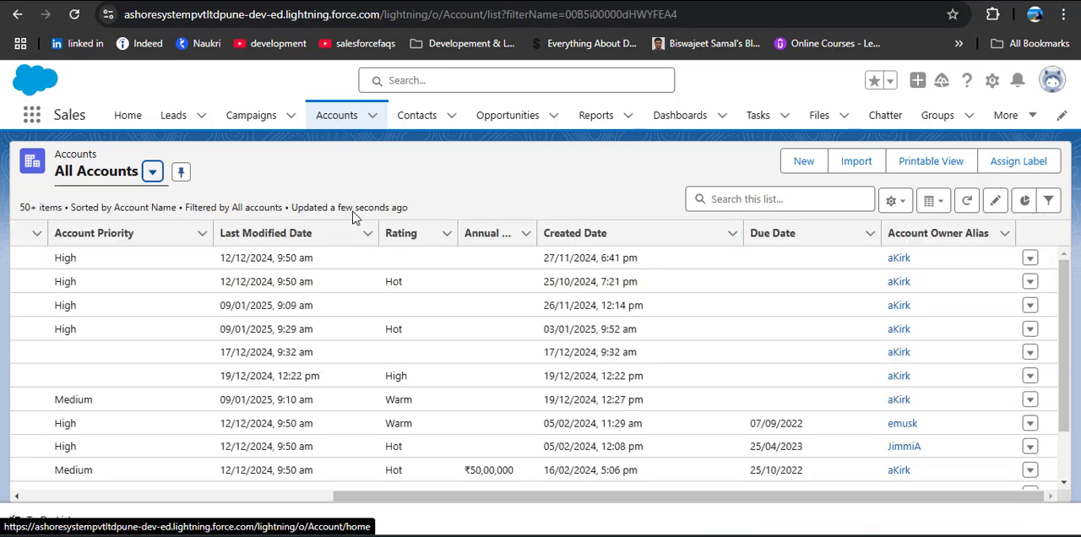
pyautogui.moveTo(383, 492); pyautogui.dragTo(68, 493)
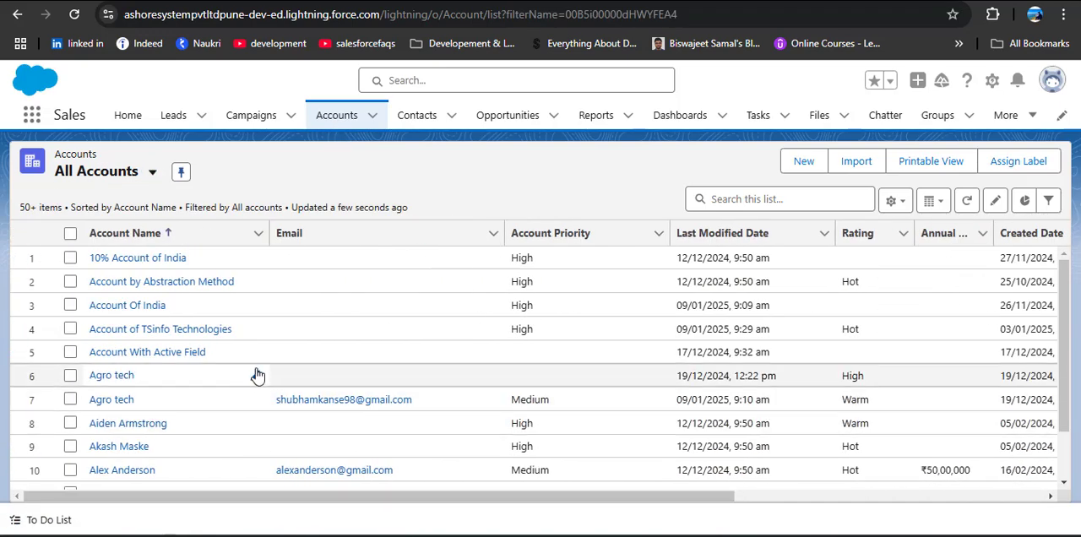
pyautogui.scroll(-1, 182, 355)
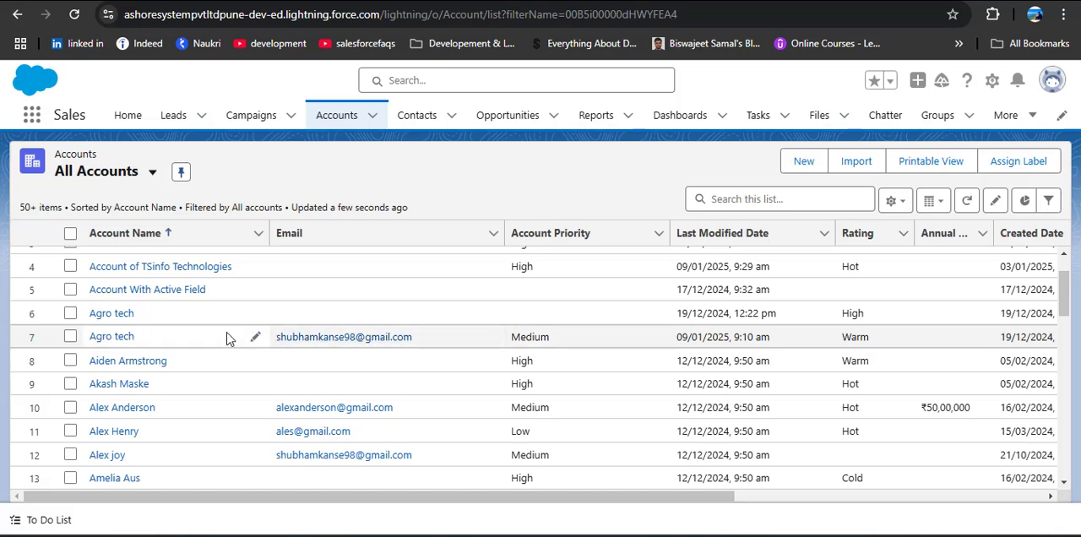
pyautogui.click(125, 337)
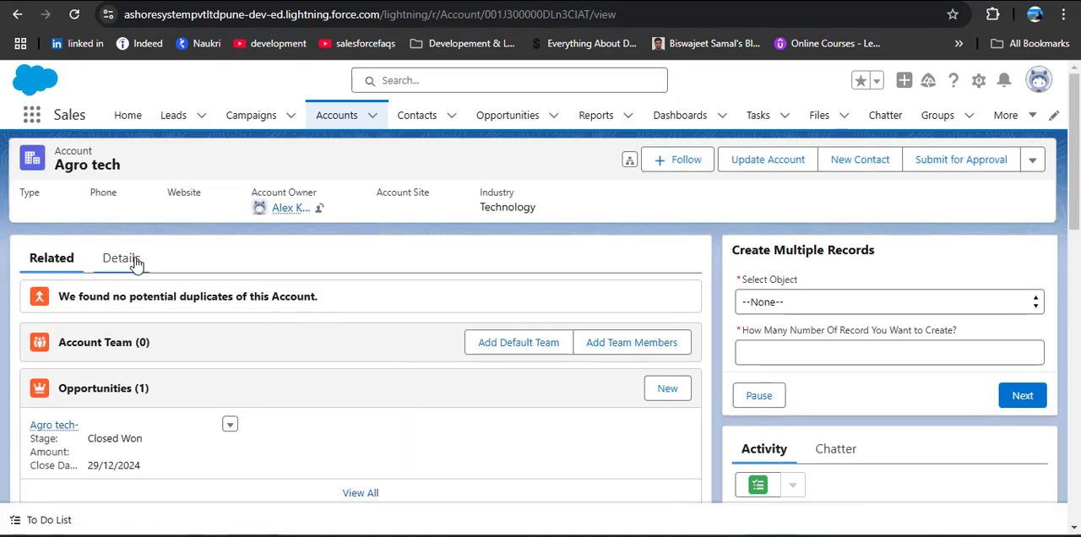
pyautogui.click(135, 262)
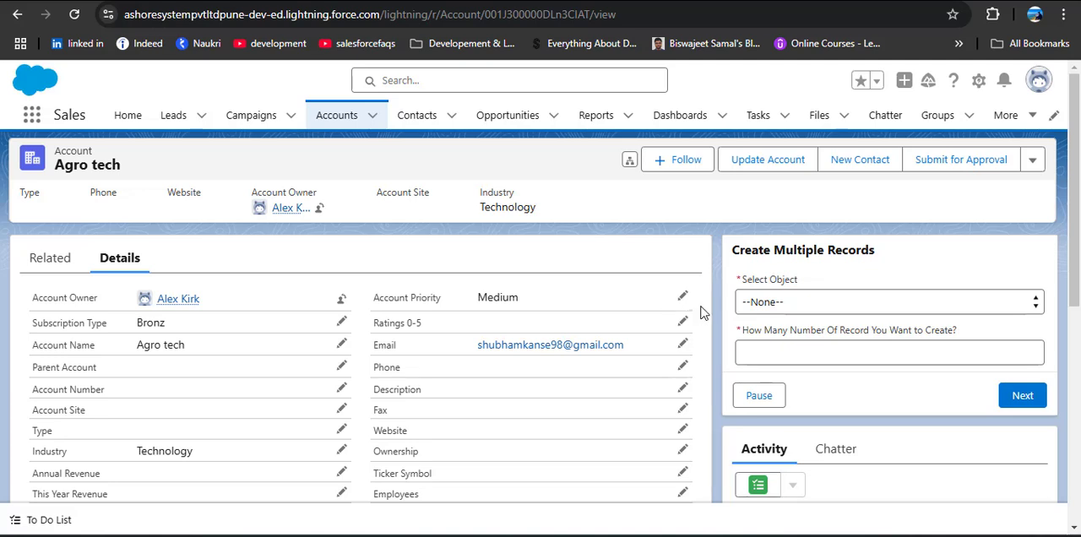
# Set the Agro tech account's Account Priority to High and save the record
pyautogui.click(682, 296)
pyautogui.click(583, 337)
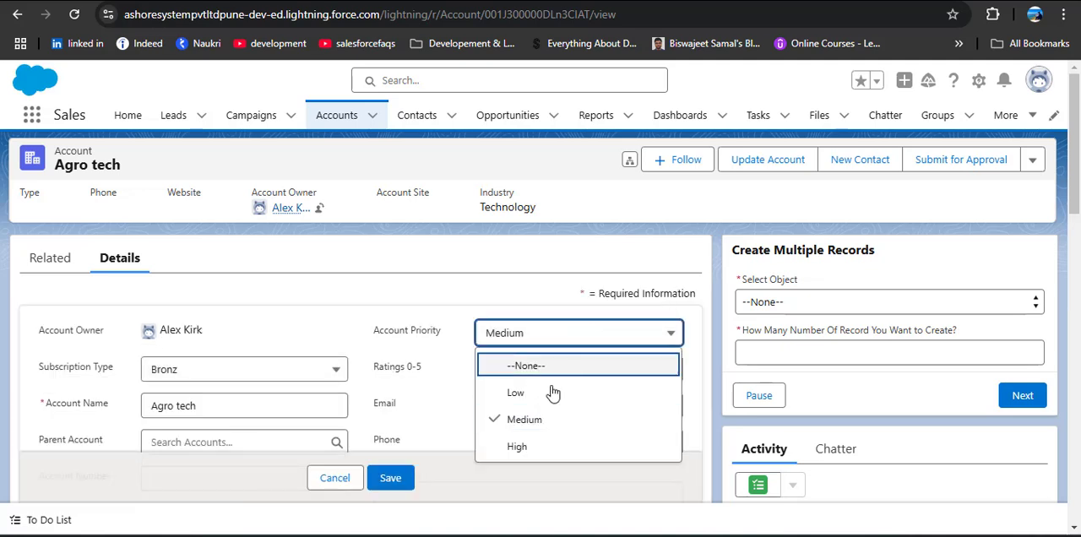
pyautogui.click(526, 446)
pyautogui.click(393, 480)
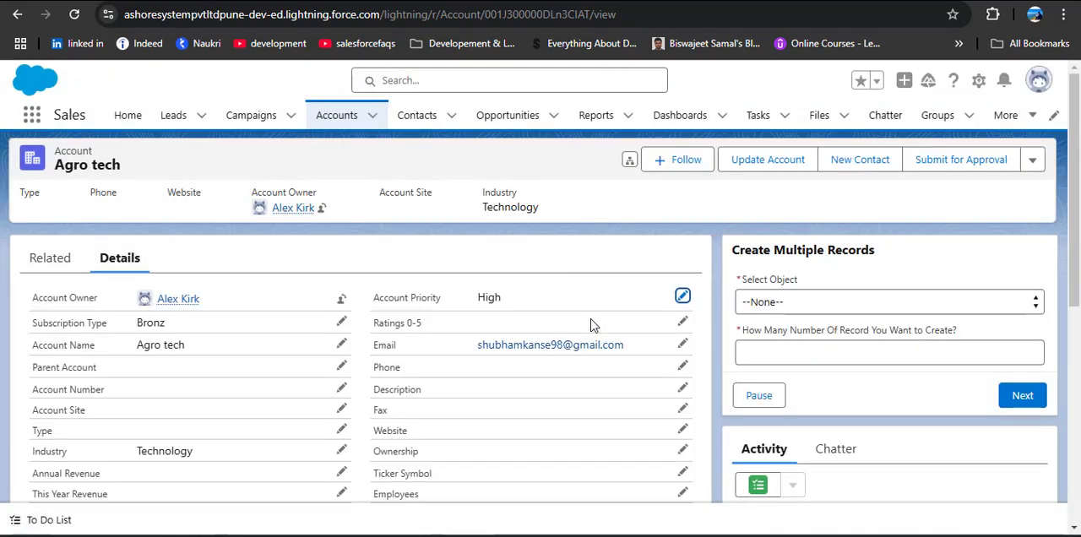
# Check the Agro tech account's upcoming activities, and review the subject and assignee of a "High Priority Account...!" task among the recently viewed tasks
pyautogui.scroll(-2, 929, 372)
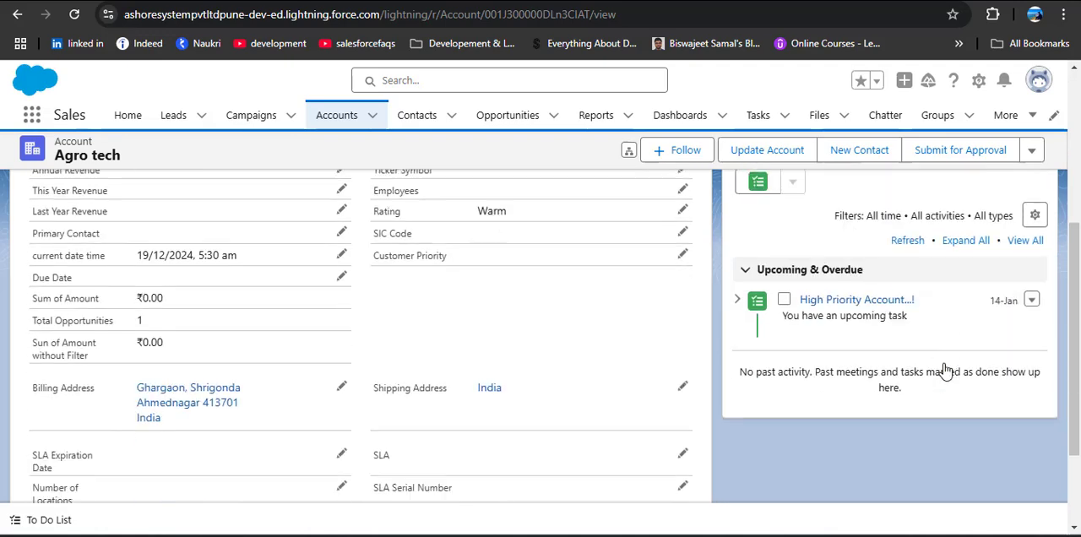
pyautogui.scroll(1, 849, 357)
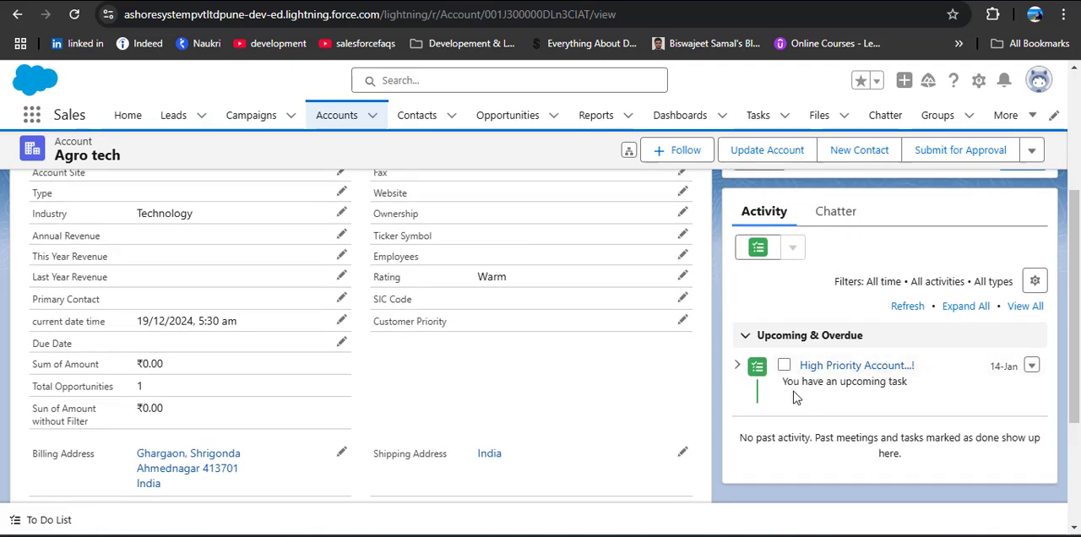
pyautogui.click(758, 116)
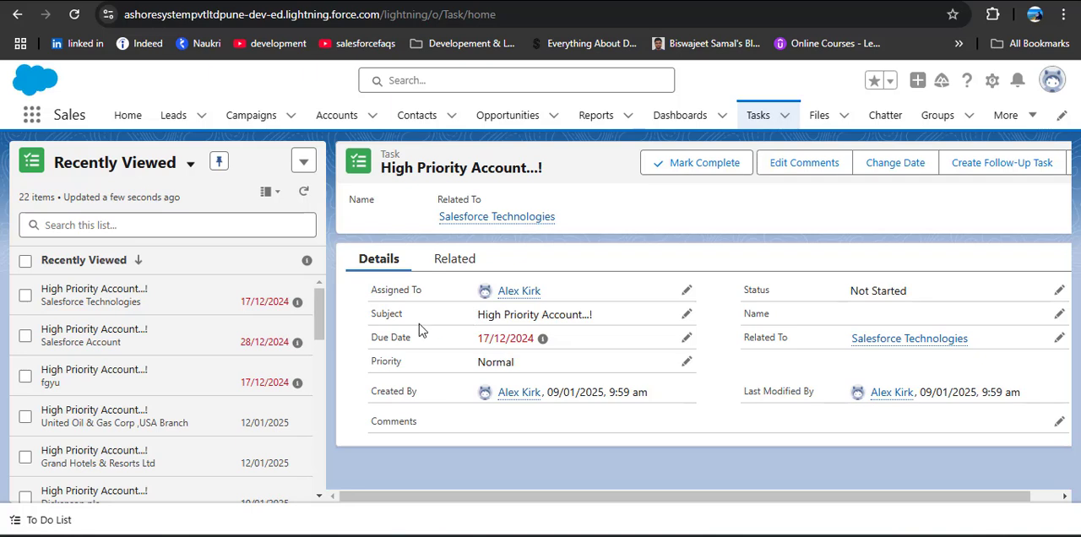
pyautogui.moveTo(369, 315); pyautogui.dragTo(632, 318)
pyautogui.moveTo(359, 293); pyautogui.dragTo(587, 291)
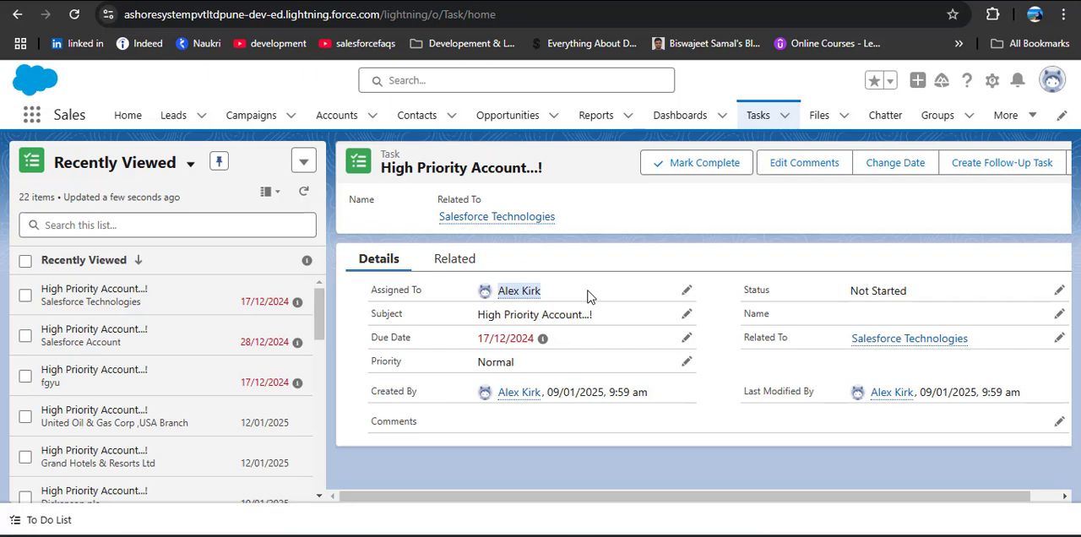